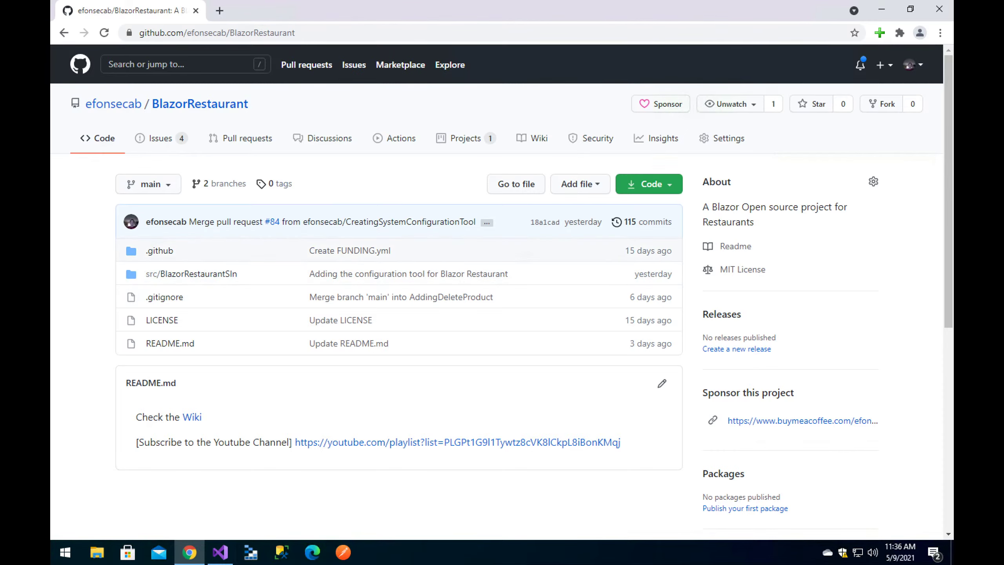
From the Issues list, begin a new issue and title it 'Tracking all API Requests'.
left_click(159, 138)
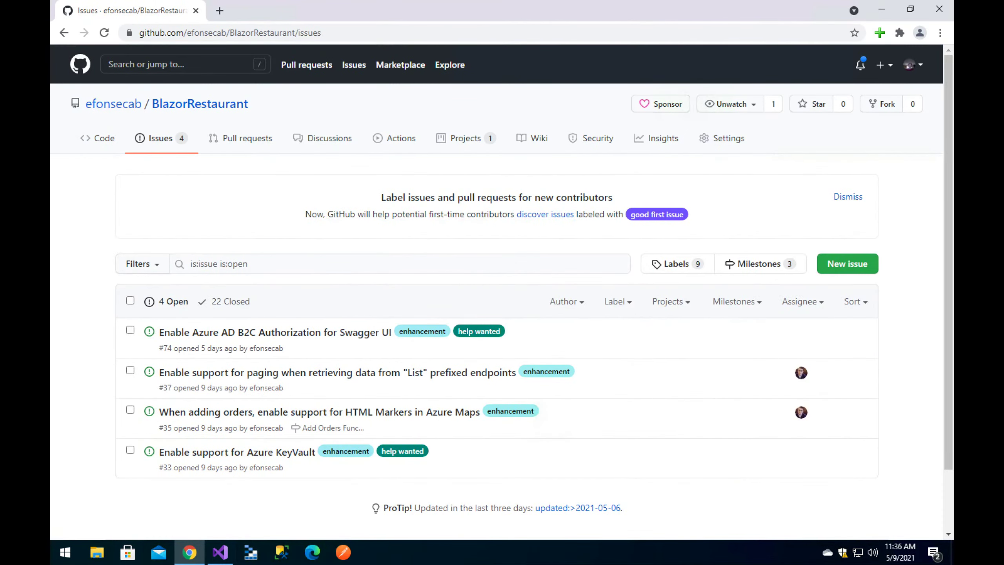
left_click(847, 264)
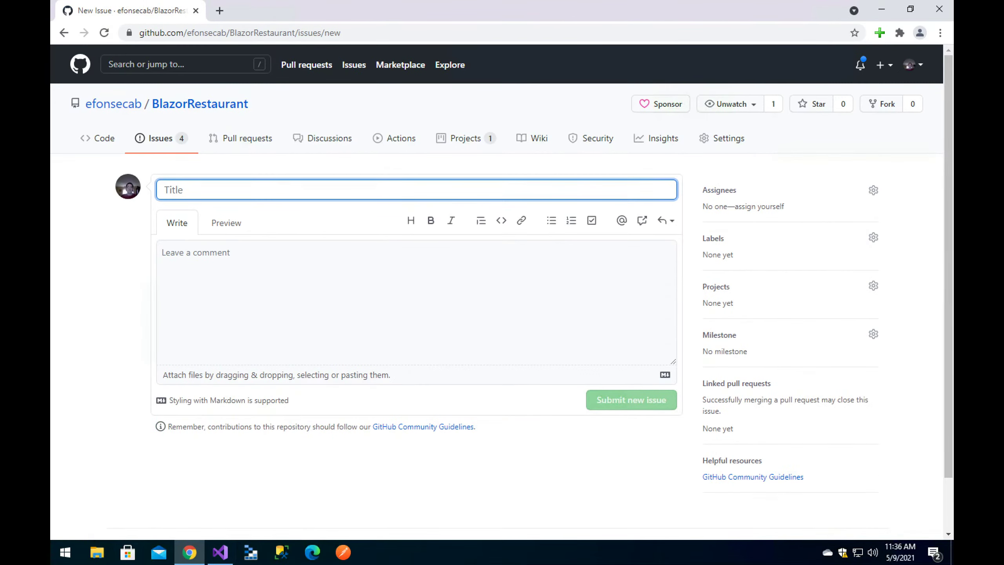
type("Tracki")
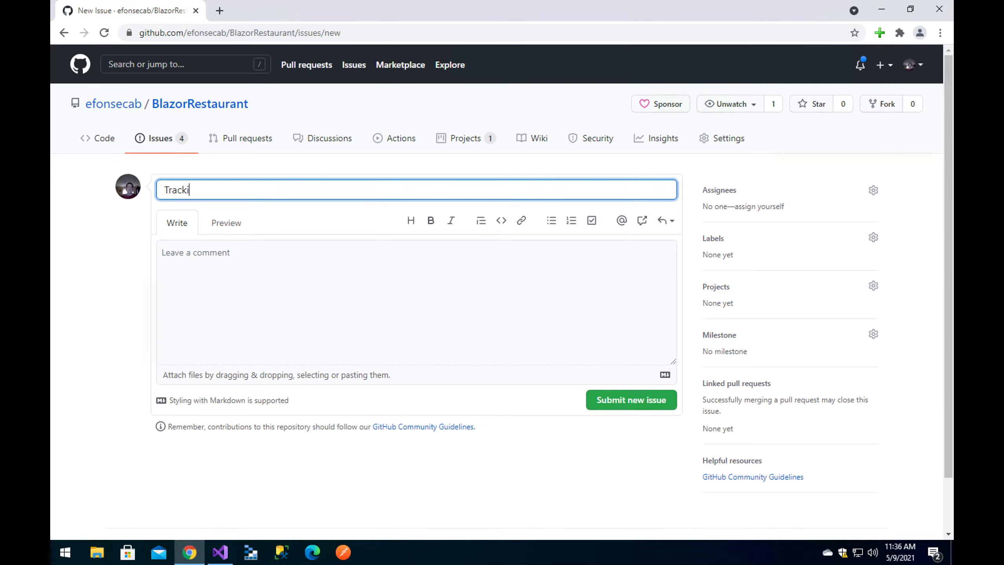
type("ng all API Requests")
Draft a first description sentence about logging all of the API Requests.
left_click(162, 252)
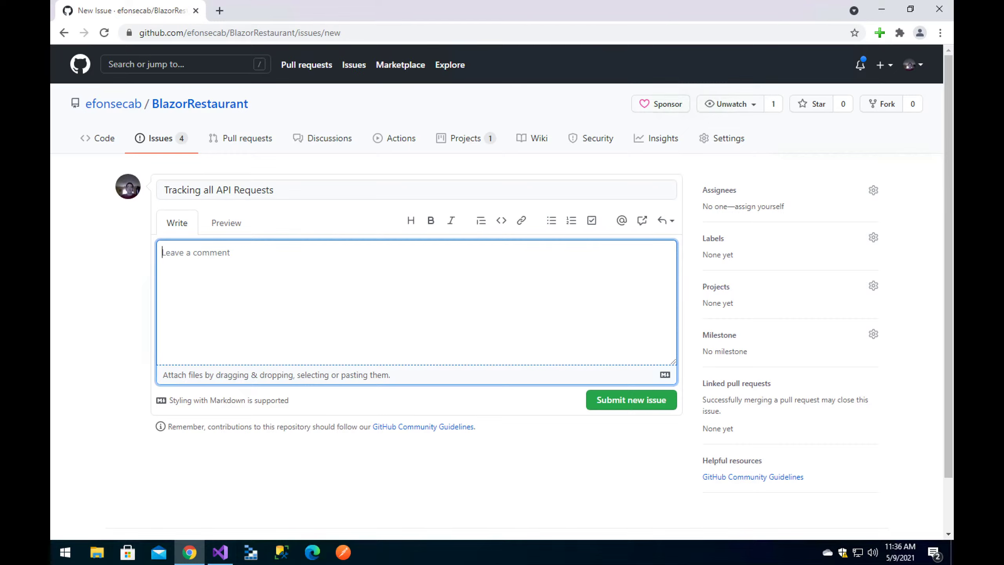
type("The system will log all of the AP")
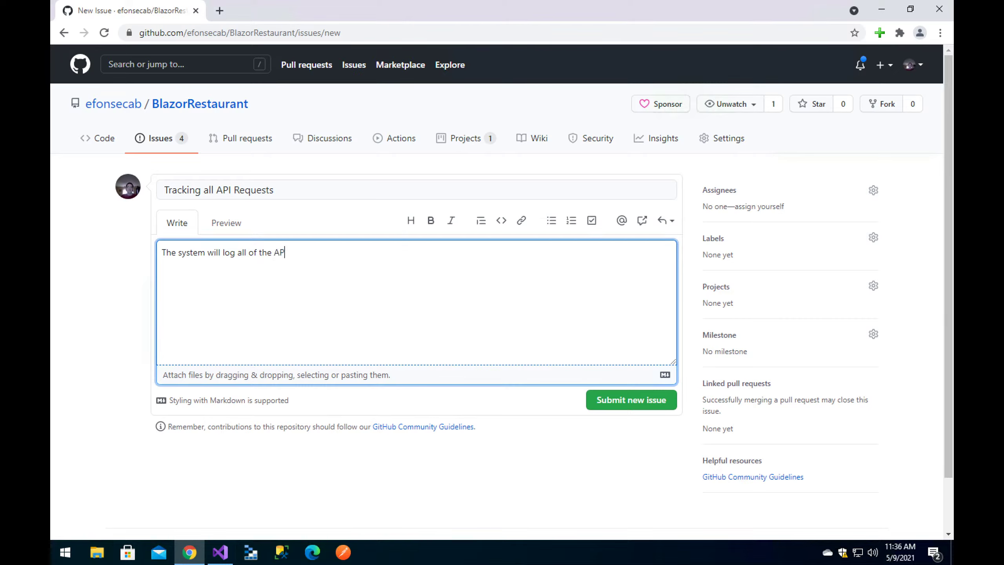
type("I Requests")
Rewrite it as 'The system must log all of the API Requests.' plus 'The Log must include the following information'.
key("ctrl+a")
type("The ")
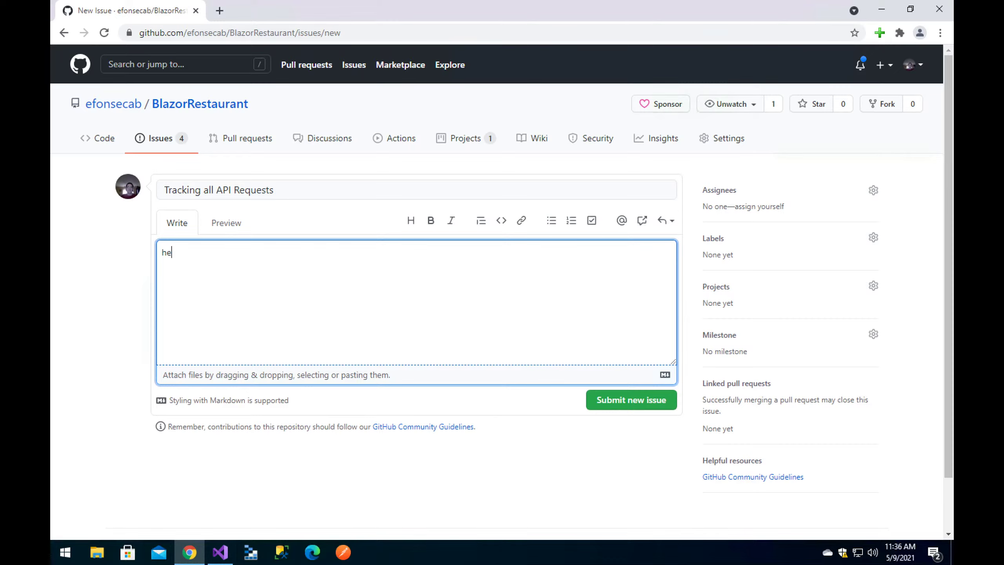
type("system must log all of the API Requed")
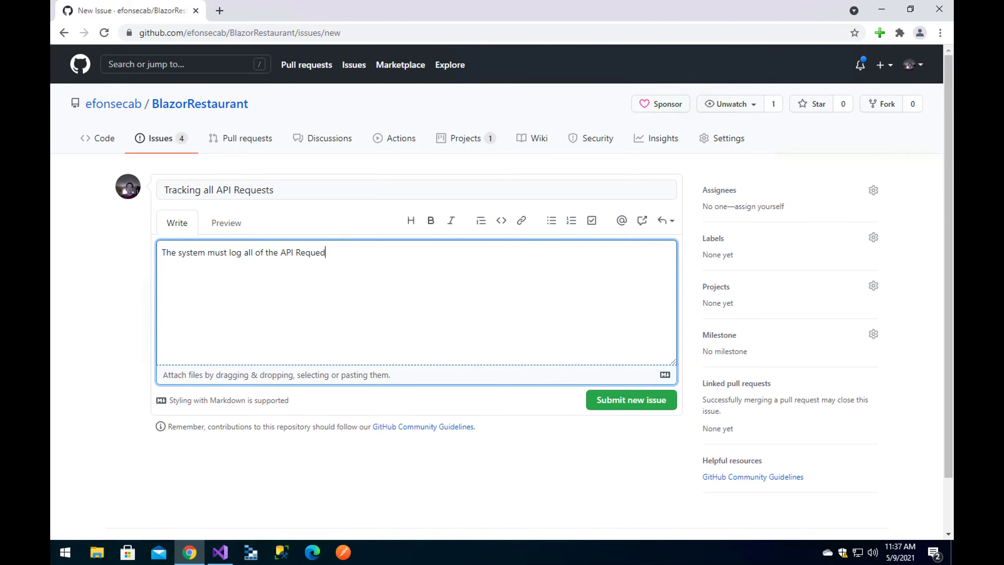
key("BackSpace")
type("sts.")
key("Return")
type("T")
type("Log must include the followin")
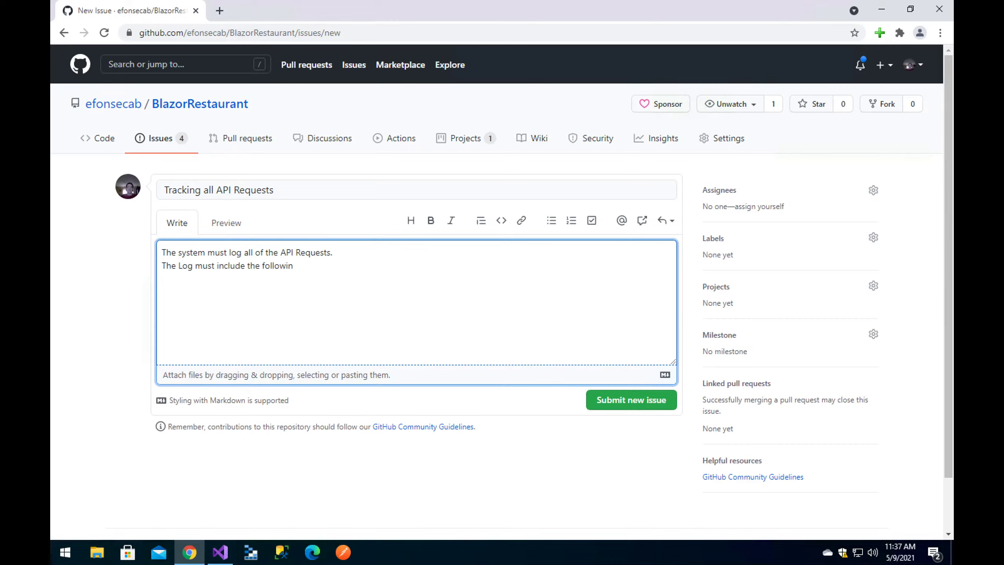
type("g information")
Start a bulleted list with Client IP Address and DateTimeOffset (UTC).
left_click(551, 220)
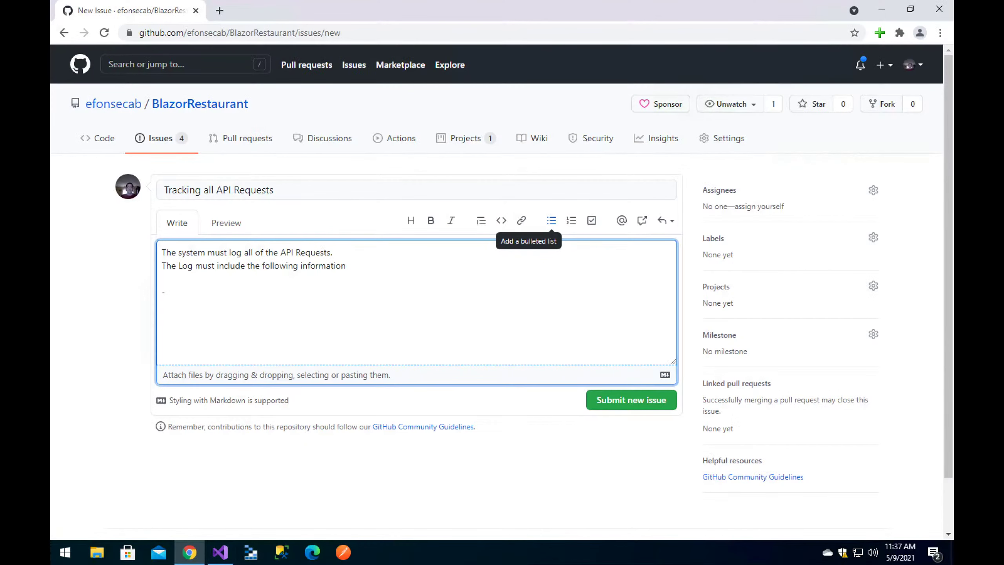
type("Client IP Address")
key("Return")
type("DAte")
key("BackSpace")
key("BackSpace")
key("BackSpace")
key("BackSpace")
type("DateTime (UTC)")
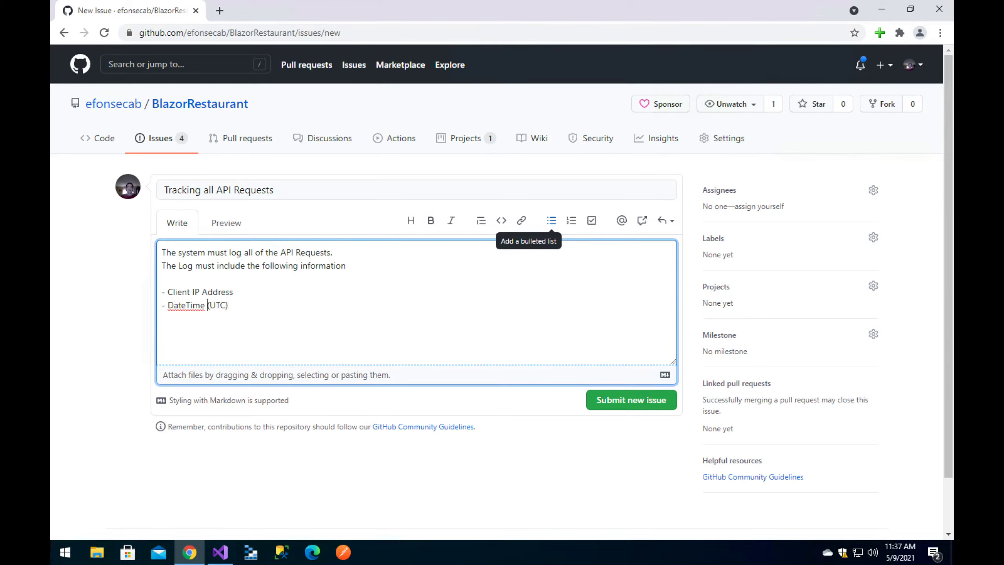
left_click(205, 305)
type("Offset")
Add RequestUrl, RequestHeaders and RequestBody bullets.
key("End")
key("Return")
type("RequestedUrl")
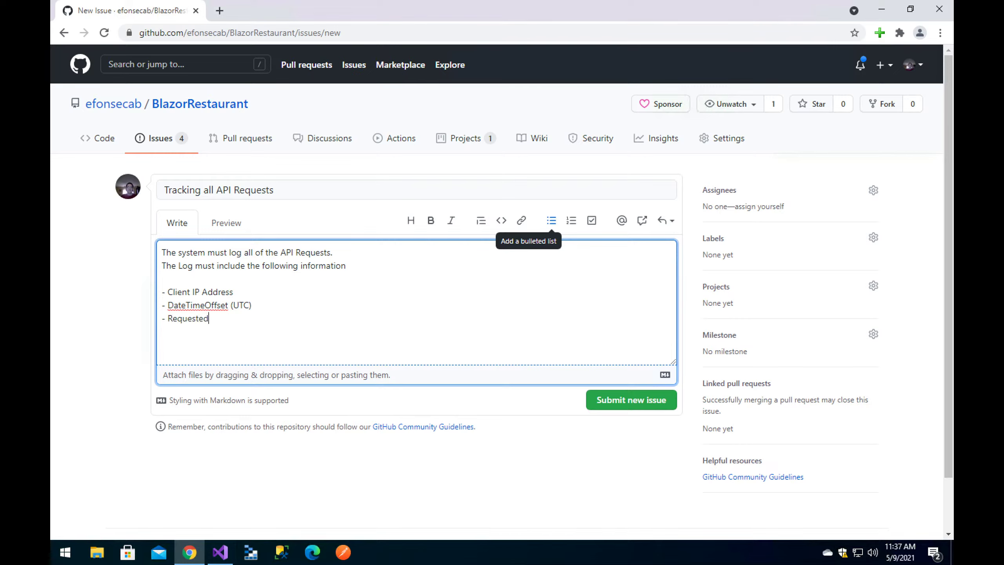
key("Return")
key("BackSpace")
key("BackSpace")
key("BackSpace")
key("BackSpace")
key("BackSpace")
type("tUrl - ")
type("RequestHead")
type("ers")
key("Return")
type("Req")
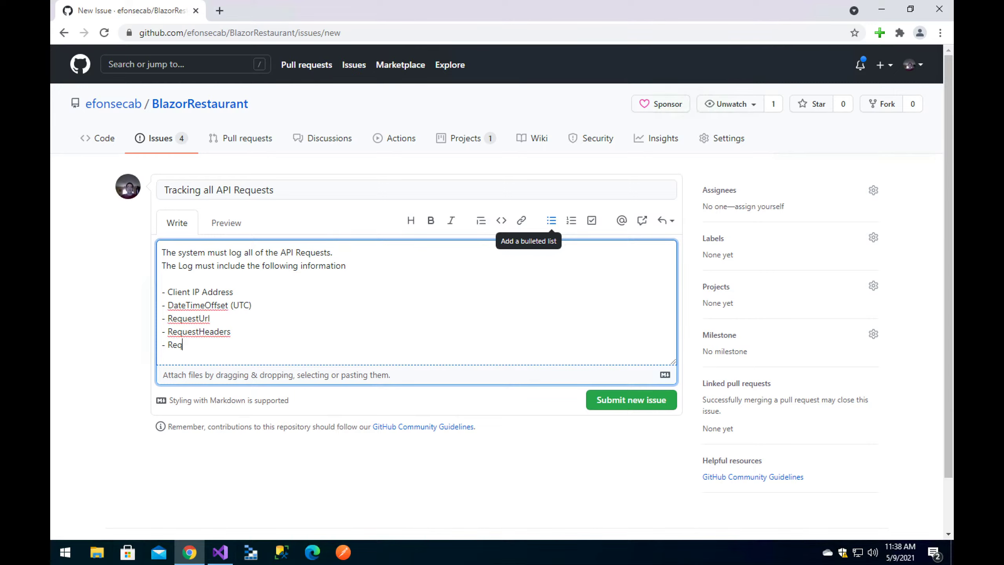
type("uestBody")
Add ApplicationUserId and 'IOriginatorInfo interace columns' bullets.
key("Return")
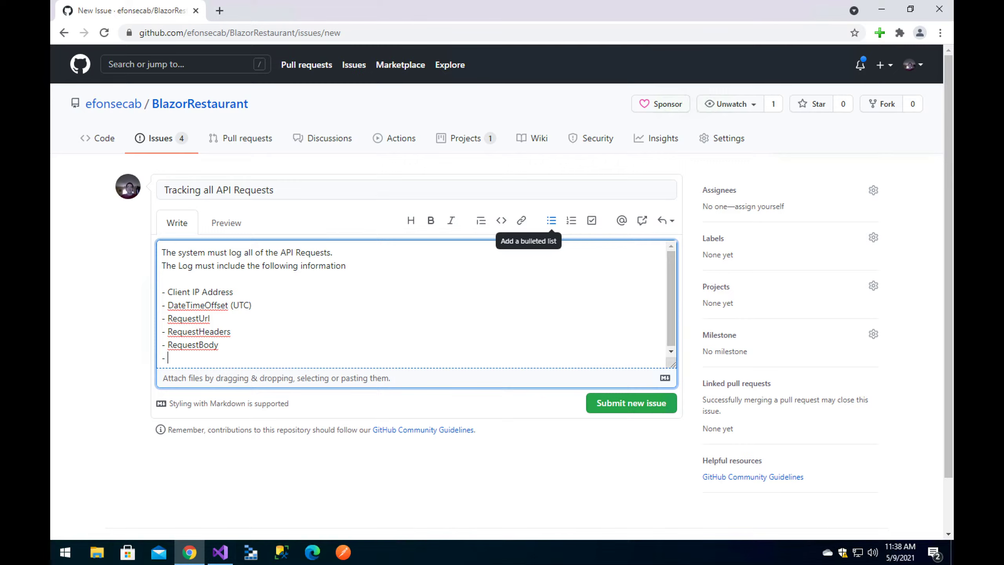
type("UserIdentit")
key("BackSpace")
key("BackSpace")
key("BackSpace")
key("BackSpace")
key("BackSpace")
key("BackSpace")
key("BackSpace")
key("BackSpace")
key("BackSpace")
key("BackSpace")
type("ApplicationUserId")
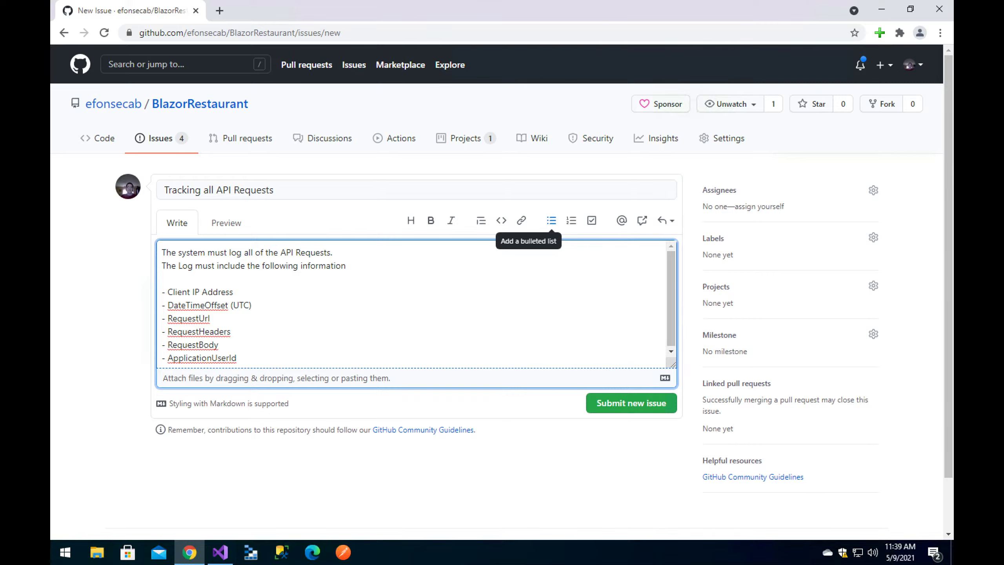
key("Return")
type("IO")
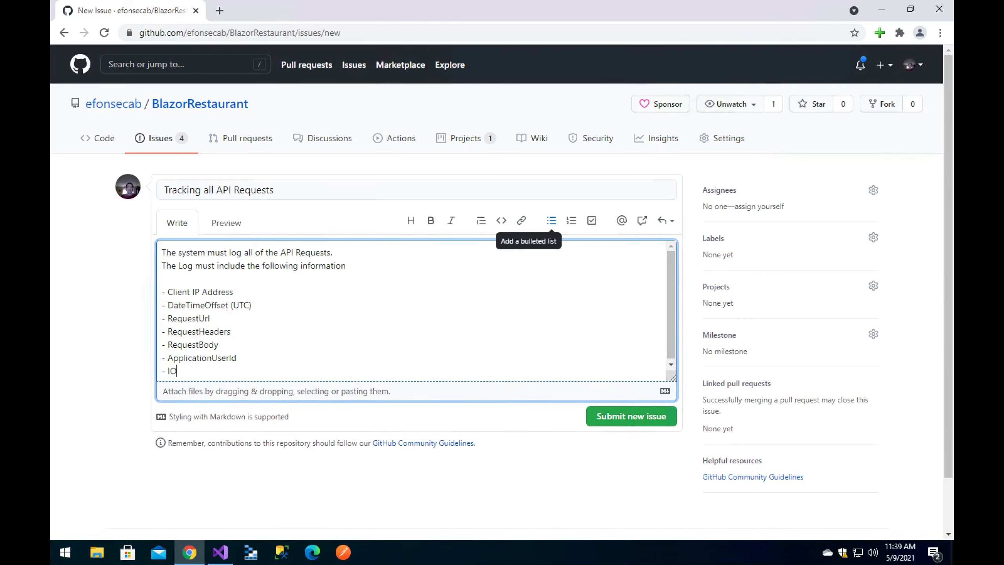
type("riginatorInfo inter")
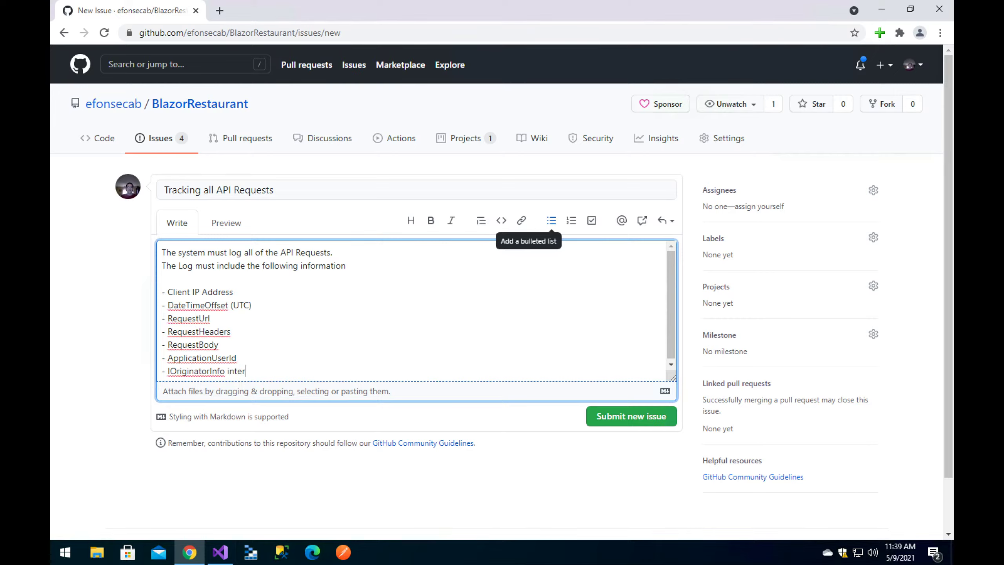
type("ace columns")
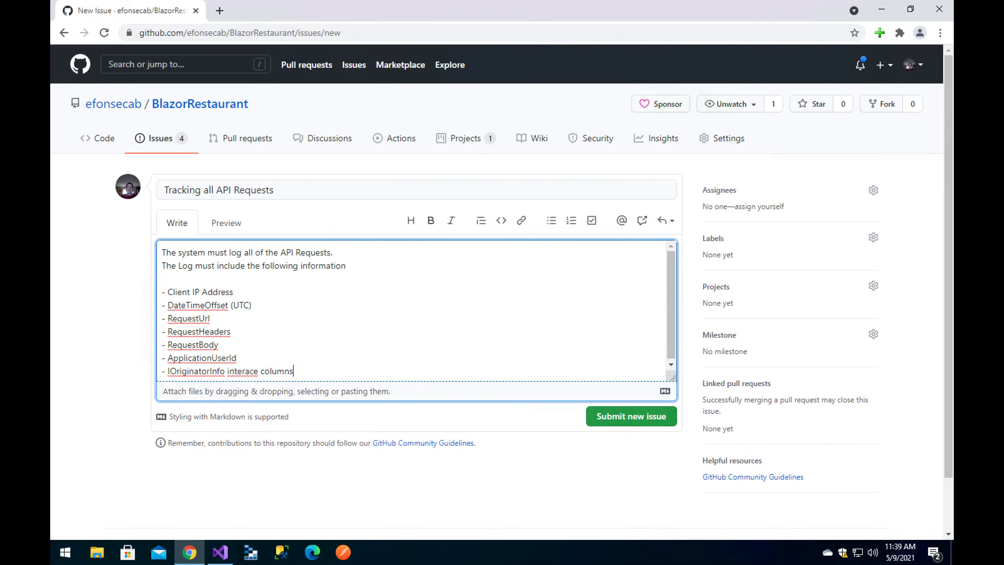
Submit the issue as #85 and return to the issues list showing five open issues.
left_click(631, 416)
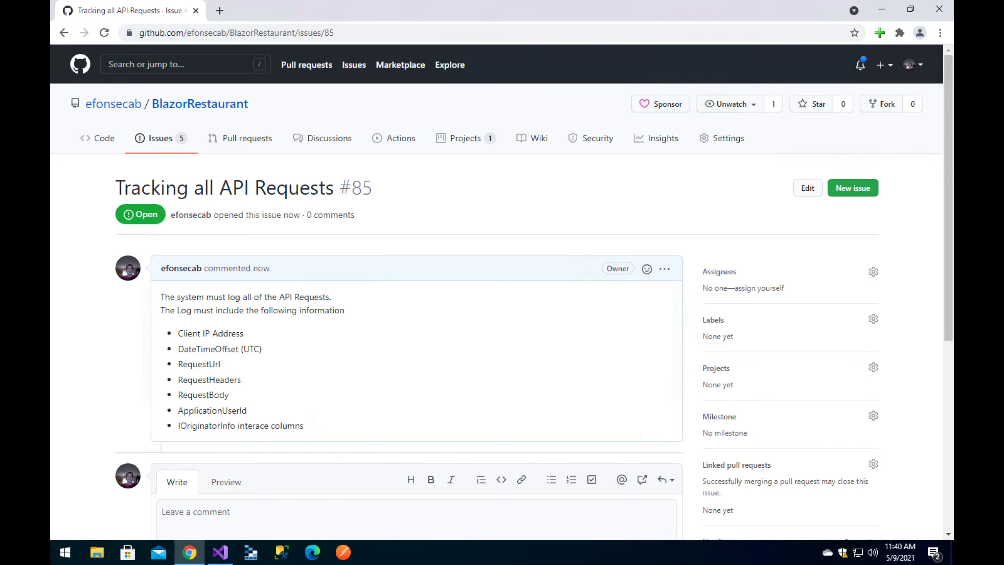
left_click(160, 139)
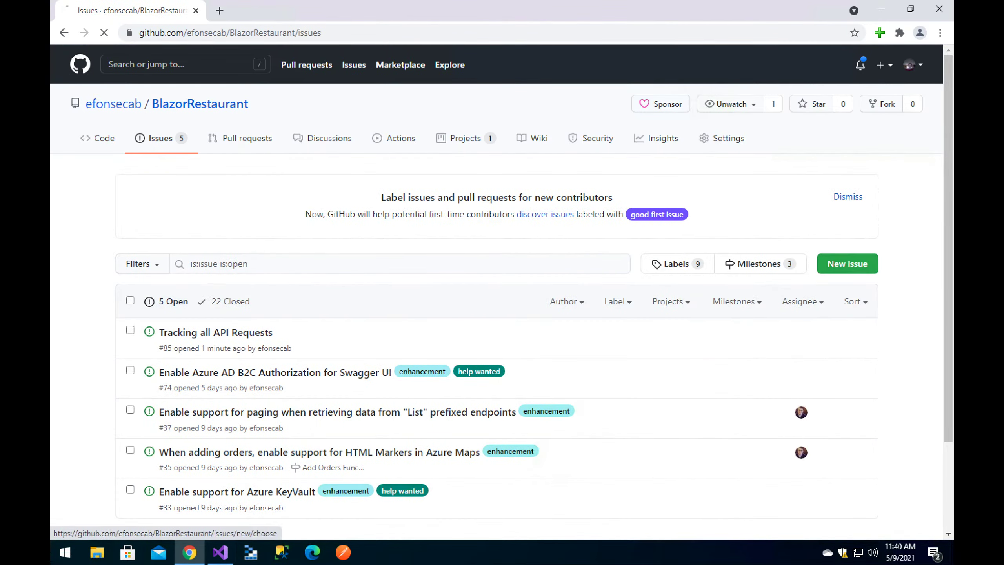
Start a new issue titled 'Client Side Error Logging' with a rough description draft.
left_click(847, 263)
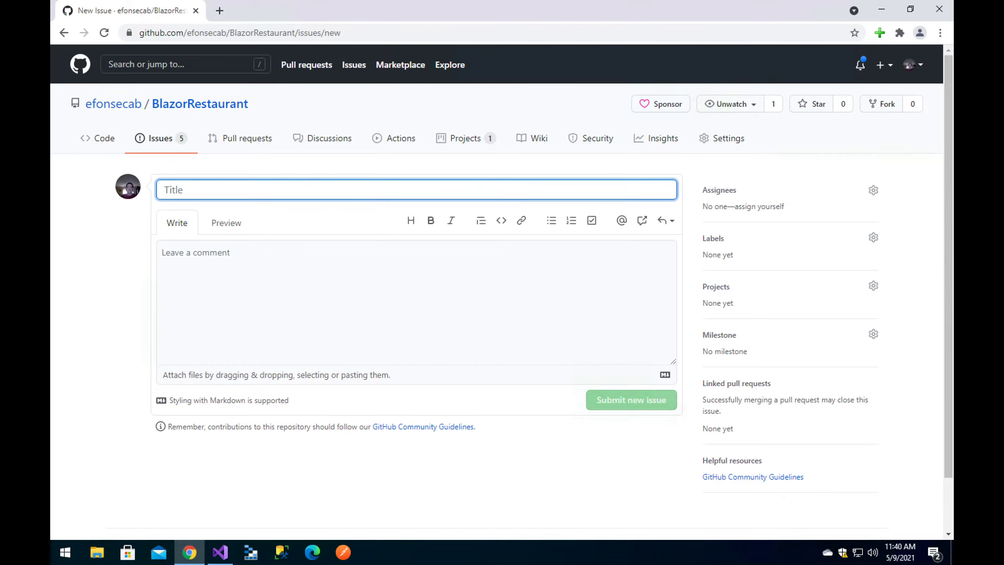
type("Client Side ")
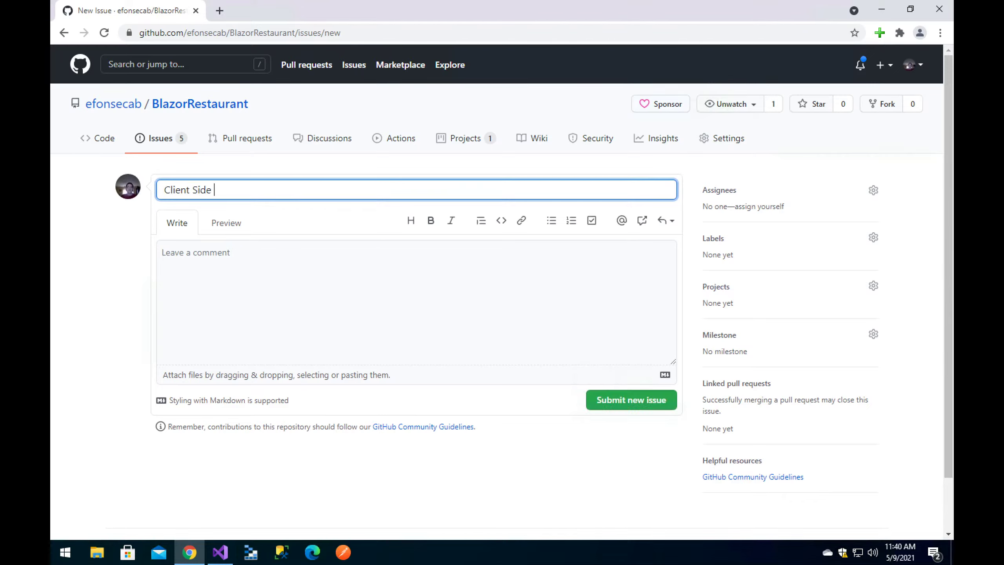
type("Log")
type("ging")
left_click(162, 252)
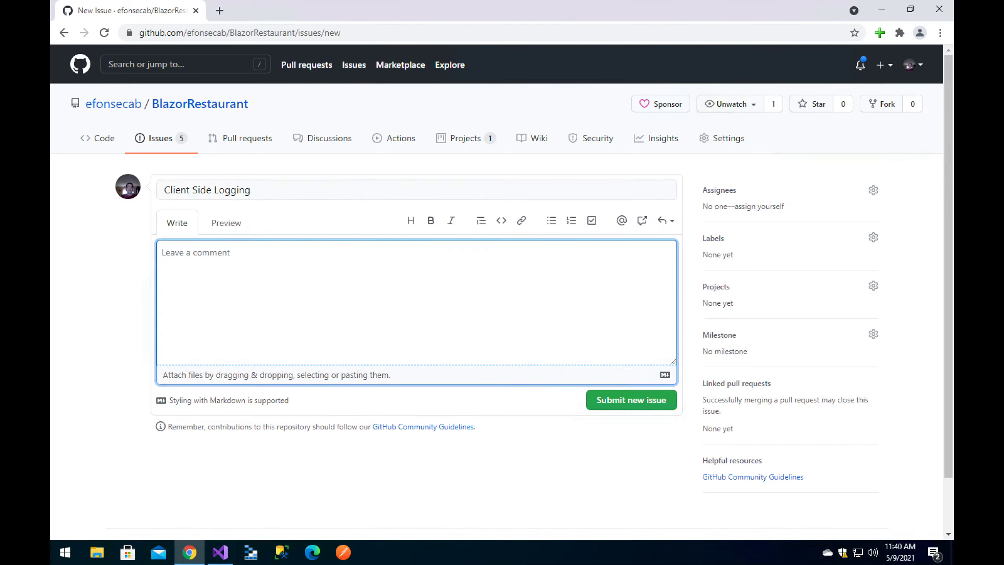
type("The must must log the actions users are")
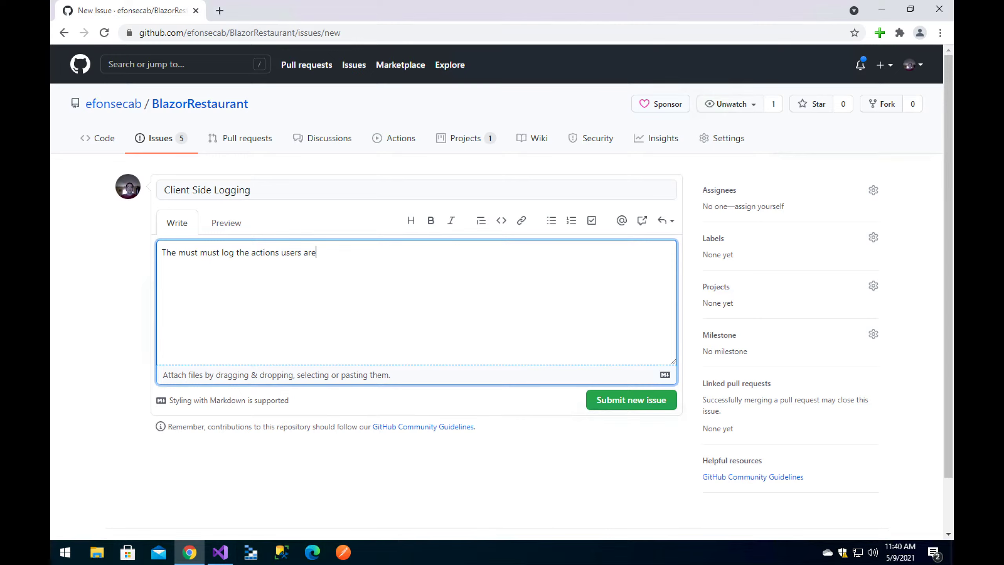
double_click(232, 190)
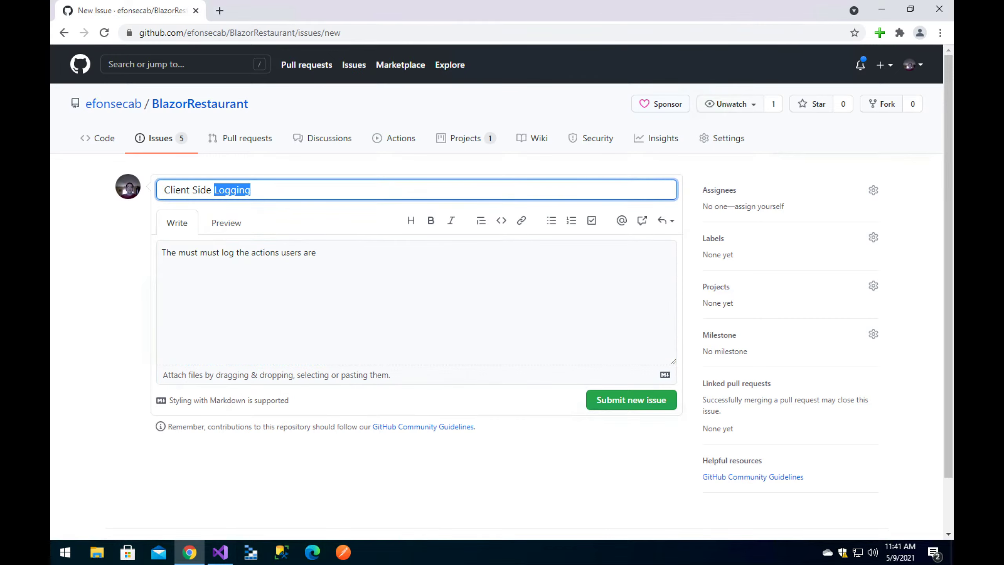
type("Error Logging")
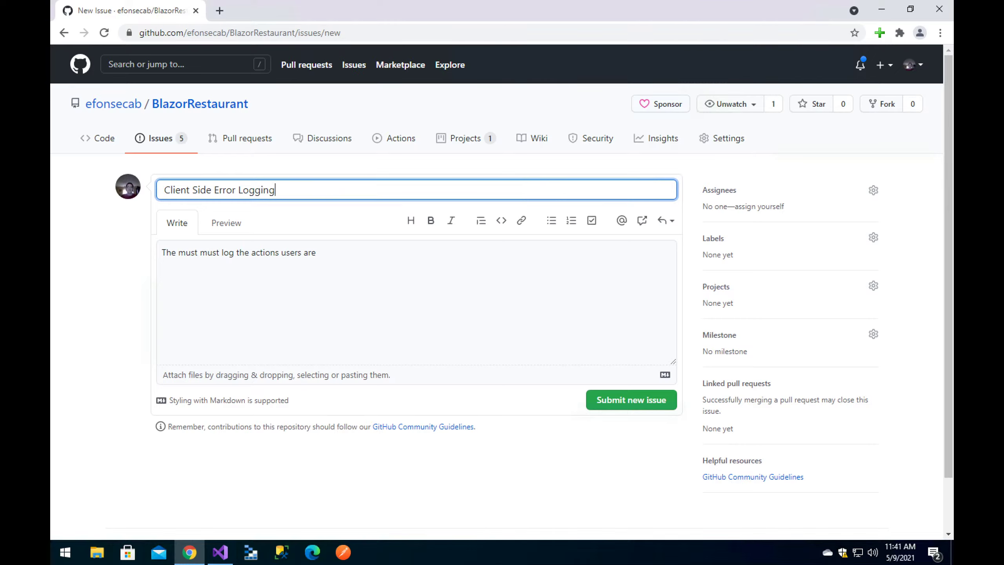
Require logging all client-side errors, adding 'The log must have the following information:' and '- ErrorMessage'.
left_click_drag(236, 253, 316, 252)
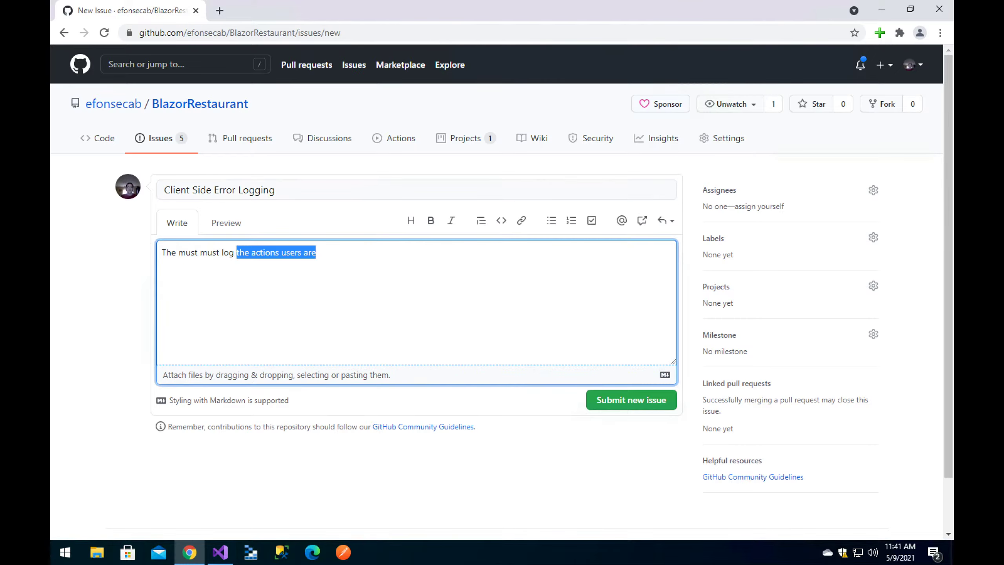
type("all of the ")
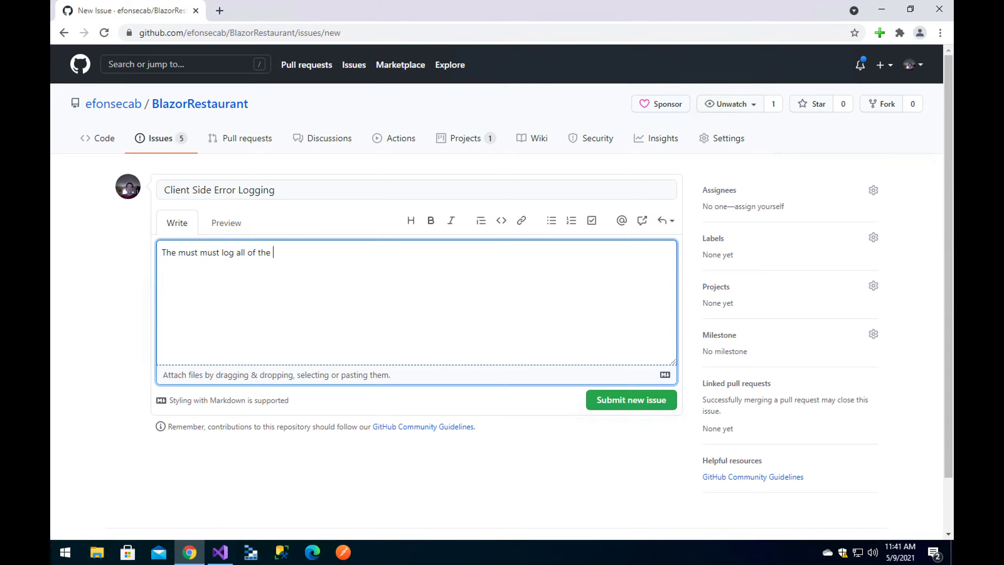
type("errors that occur in the client-side.")
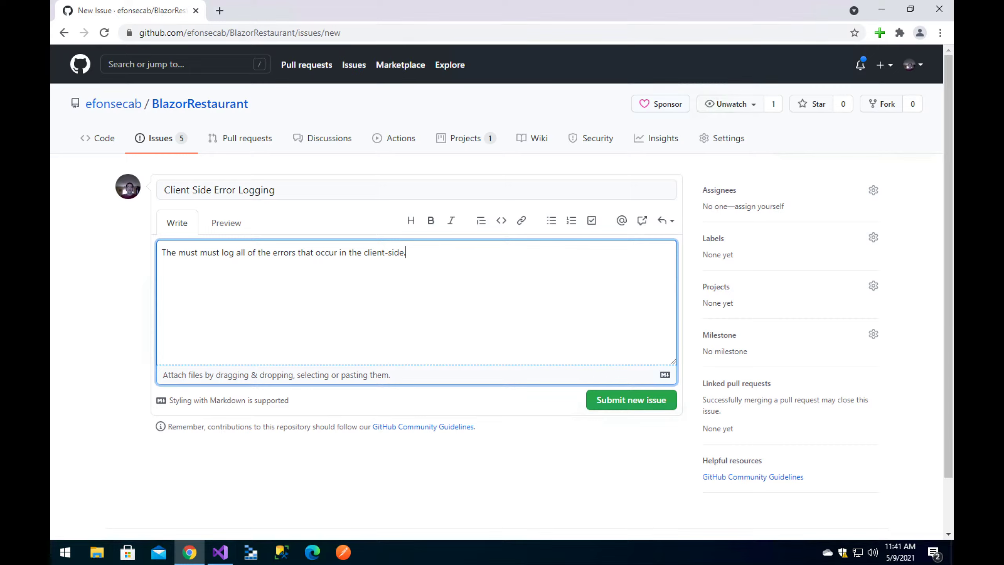
type("The log must have the following i")
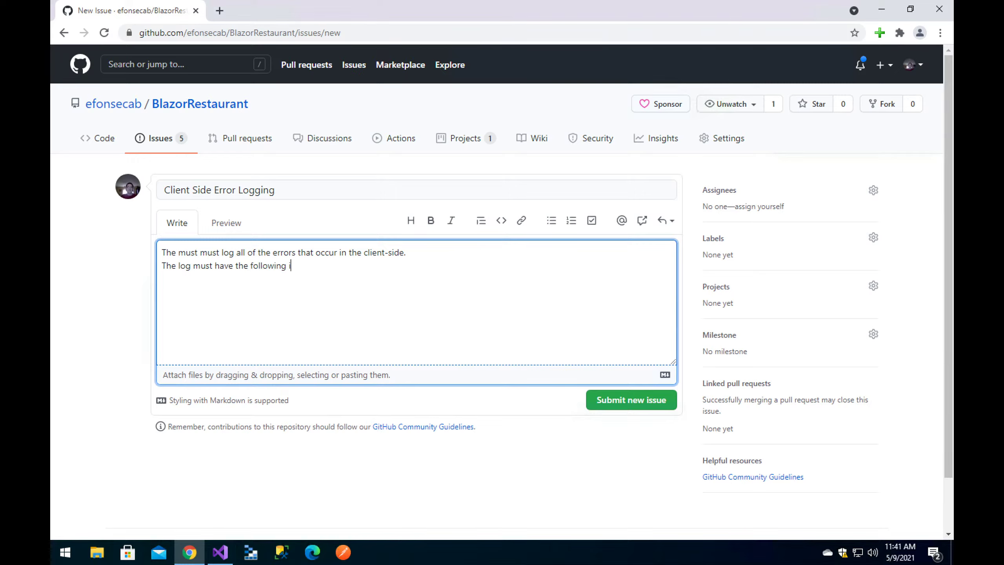
type("informa")
key("BackSpace")
key("BackSpace")
key("BackSpace")
key("BackSpace")
key("BackSpace")
key("BackSpace")
key("BackSpace")
type("nformation.")
key("Return")
key("BackSpace")
key("BackSpace")
type(":")
key("Return")
key("Return")
type("- ErrorMessage")
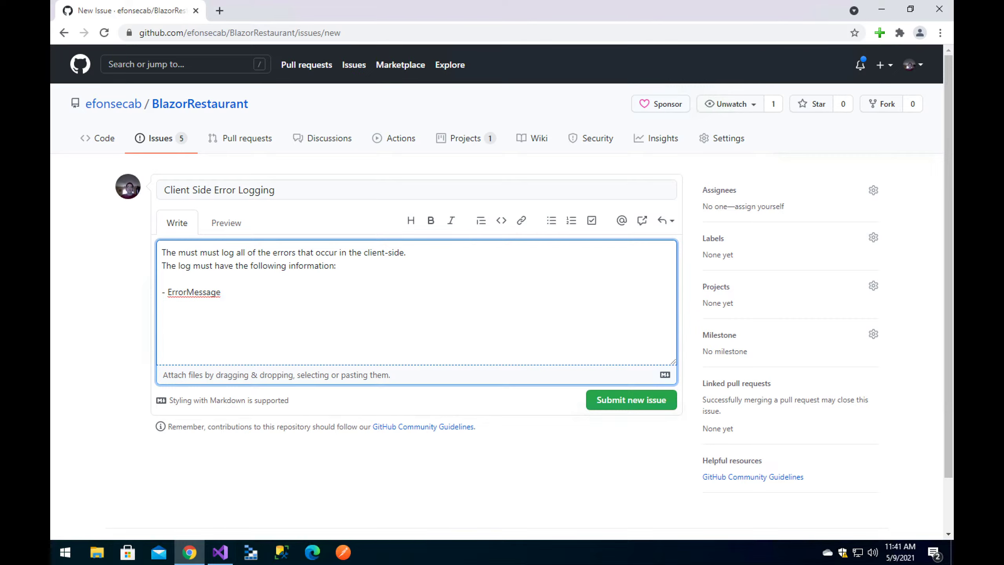
Replace ErrorMessage with ExceptionMessage and add a StackTrace item.
key("BackSpace")
key("BackSpace")
key("BackSpace")
key("BackSpace")
key("BackSpace")
key("BackSpace")
key("BackSpace")
key("BackSpace")
key("BackSpace")
key("BackSpace")
key("BackSpace")
key("BackSpace")
type("ExceptionMEssage")
key("Return")
type("StackTrace")
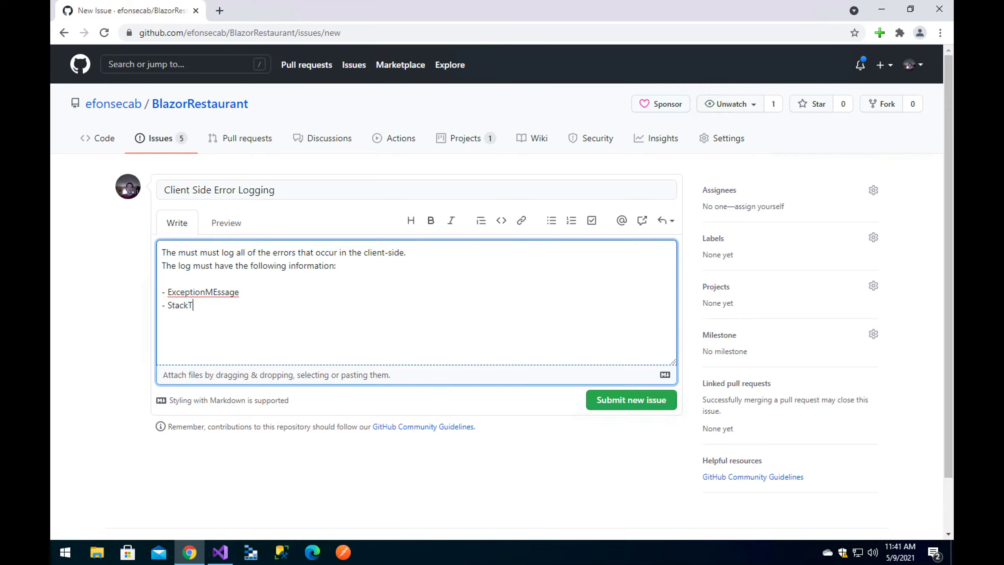
left_click(205, 292)
key("Right")
key("Delete")
type("e")
left_click(208, 305)
Add PageUrl and ApplicationUserId items to the list.
key("Return")
type("Requ")
key("BackSpace")
key("BackSpace")
key("BackSpace")
key("BackSpace")
type("PageUrl")
key("Return")
type("Application")
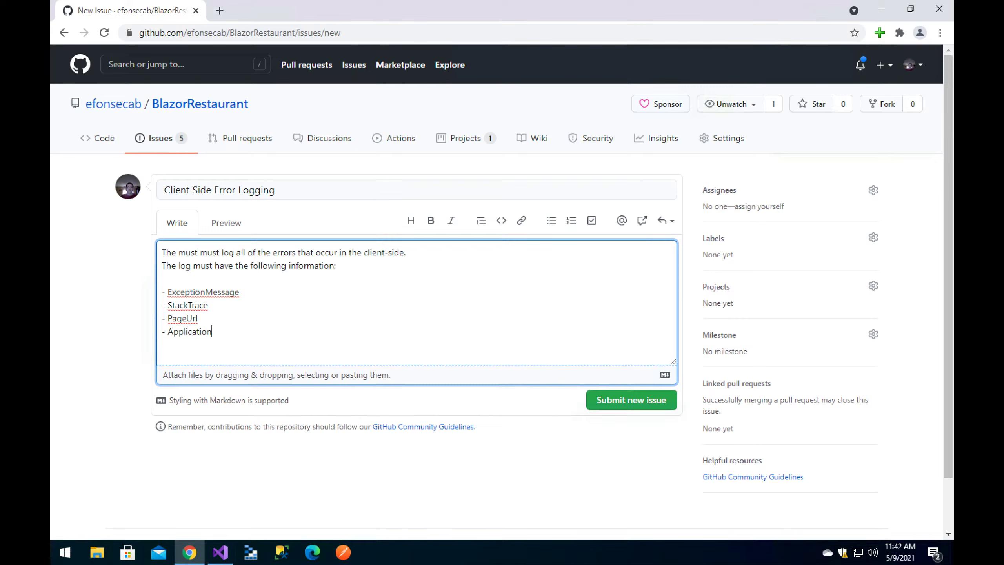
type("UserId")
Add DateTimeOffset (UTC) and IOriginatorInfo interface columns items, then submit the issue as #86.
key("Return")
type("Date")
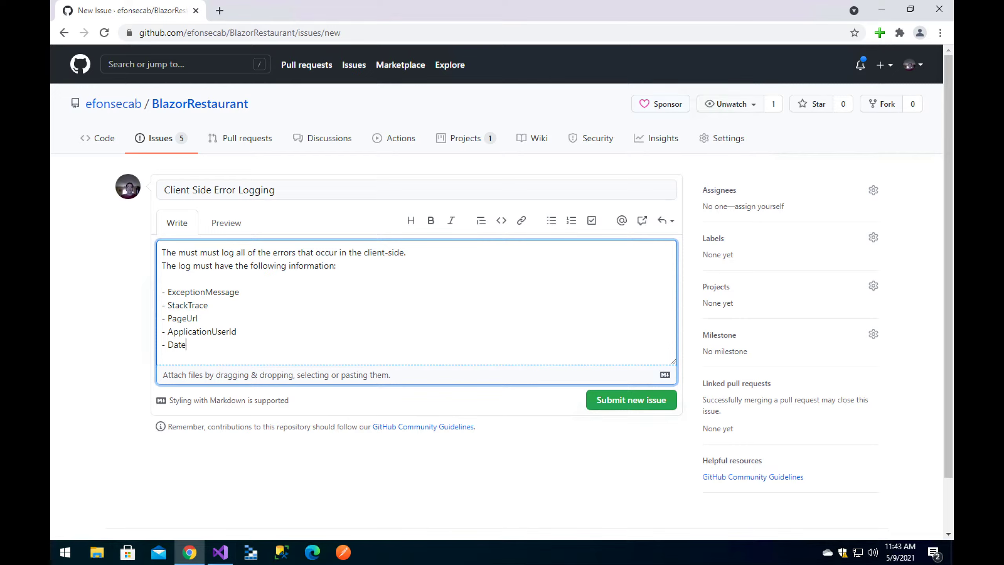
type("TimeOffset (UTC")
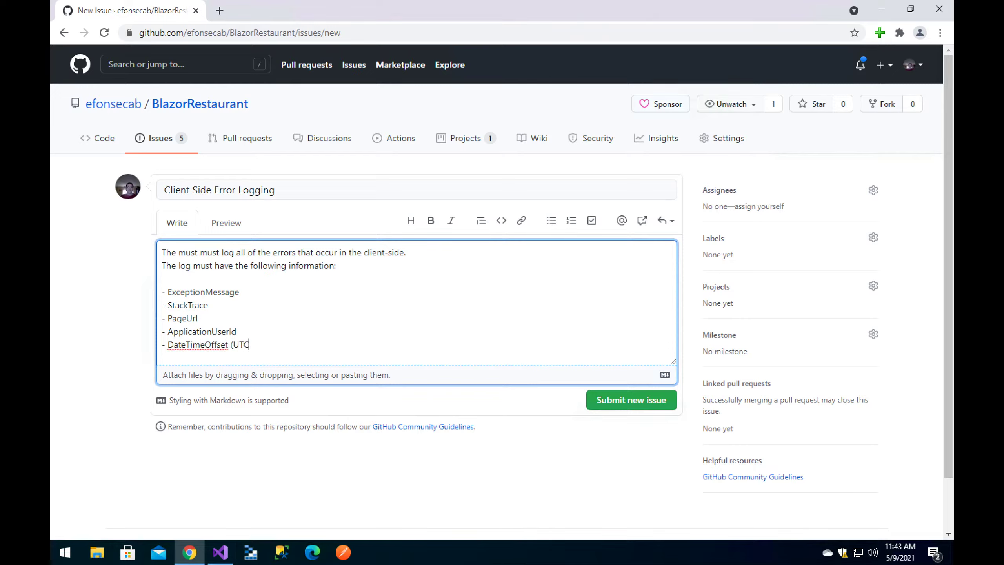
type(")")
key("Return")
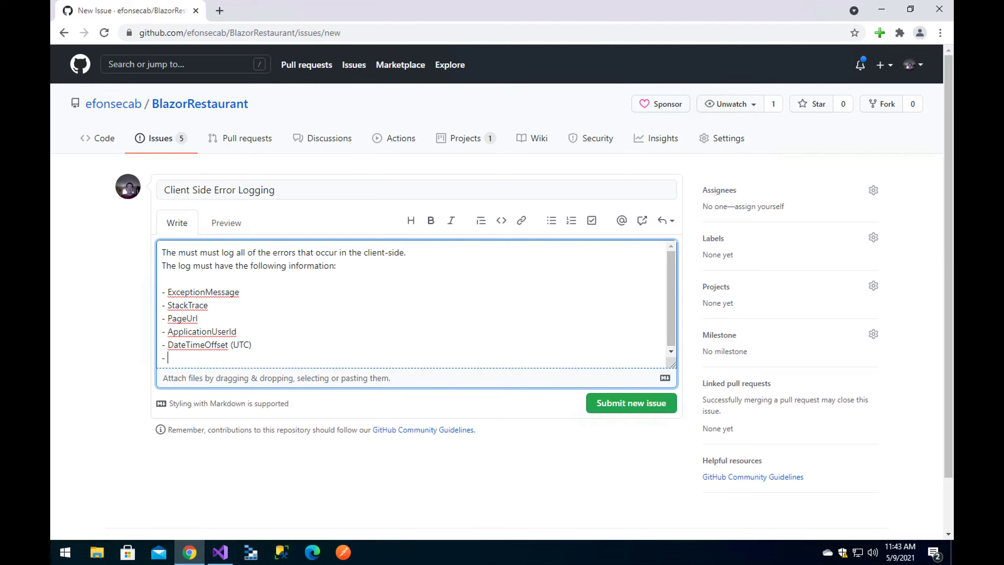
type("lOriginator")
type("Interface")
key("BackSpace")
key("BackSpace")
key("BackSpace")
key("BackSpace")
key("BackSpace")
key("BackSpace")
key("BackSpace")
type("fo interface columns")
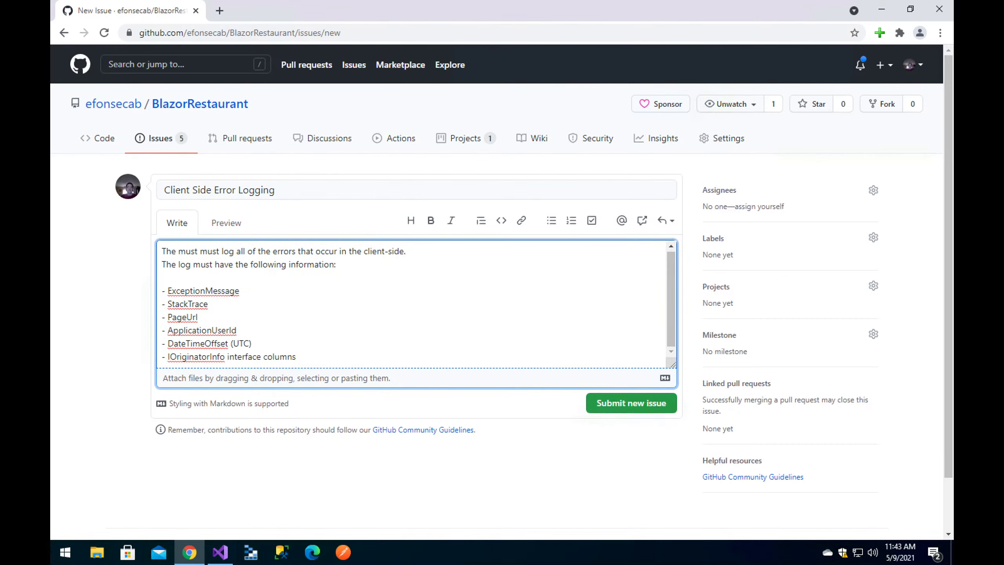
key("ctrl+Return")
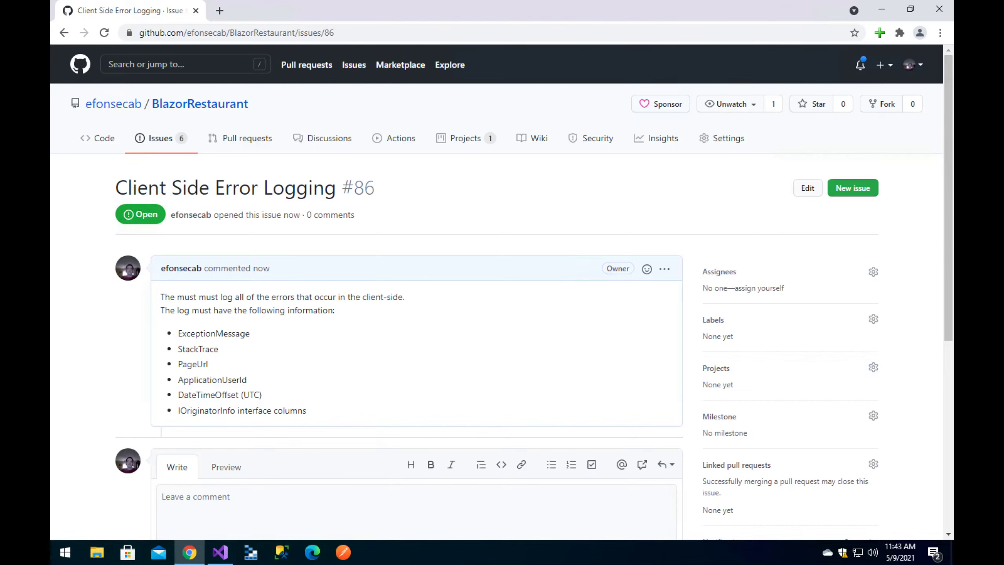
Return via the repository home page to the Issues list, now topped by #86 Client Side Error Logging.
left_click(199, 103)
left_click(160, 138)
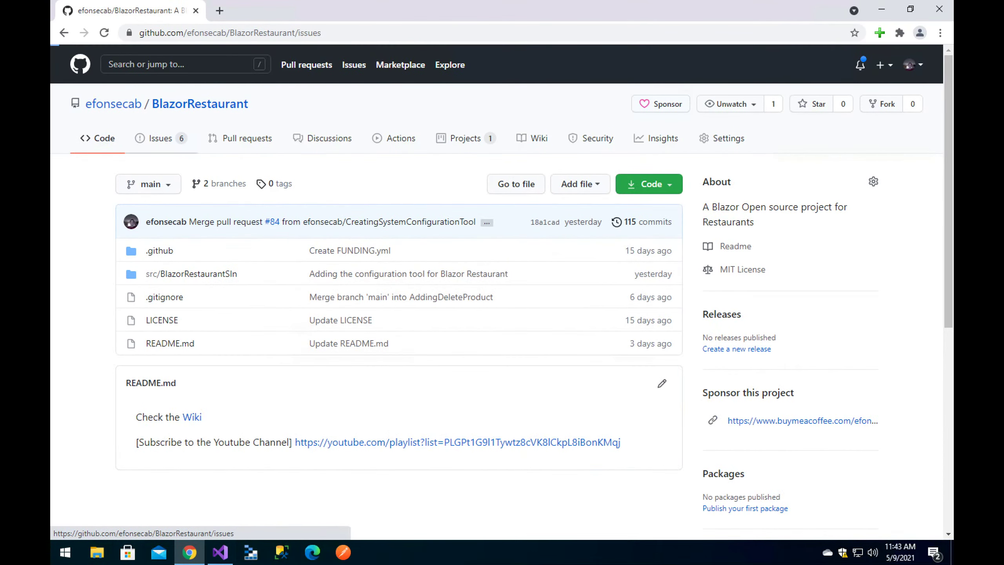
mouse_move(215, 372)
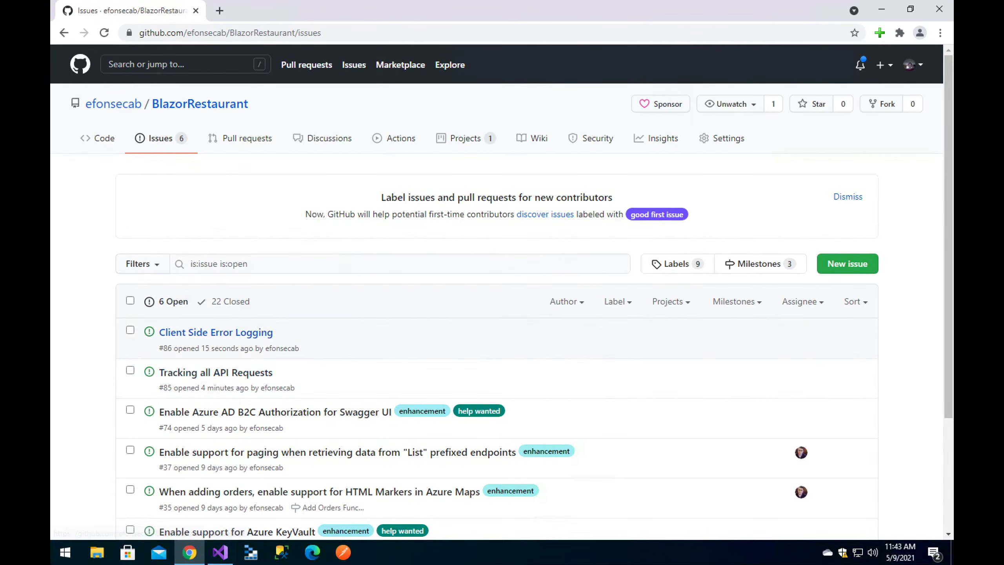
mouse_move(245, 334)
Open a new issue titled 'Implement Visitors Tracking' and place the cursor in its description.
left_click(869, 265)
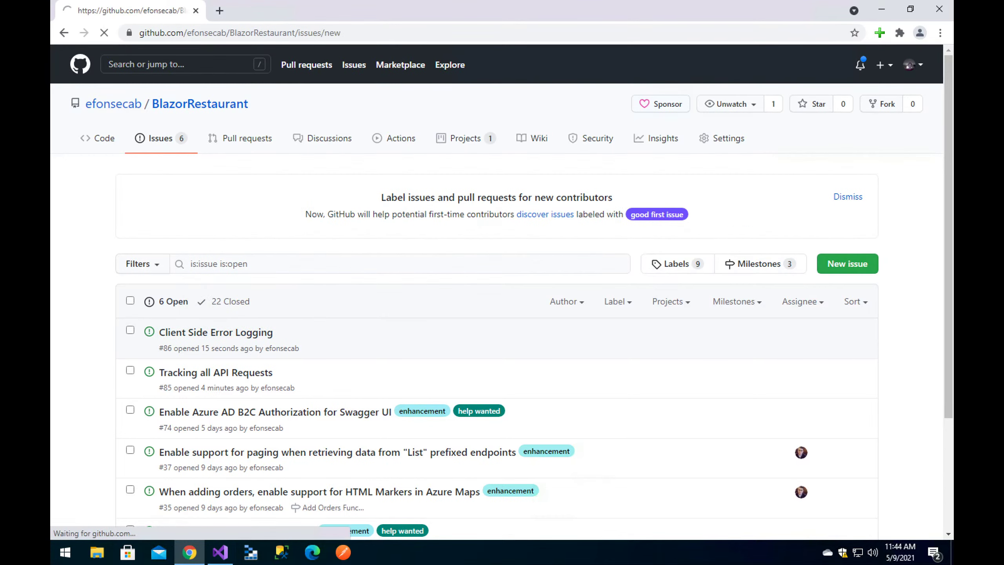
type("Im")
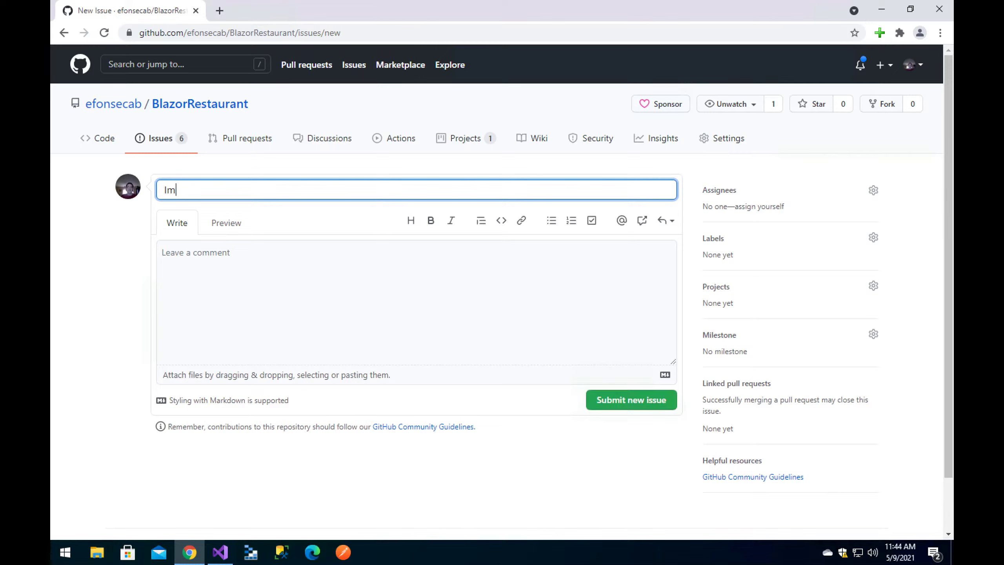
type("plement Visitors Tracking")
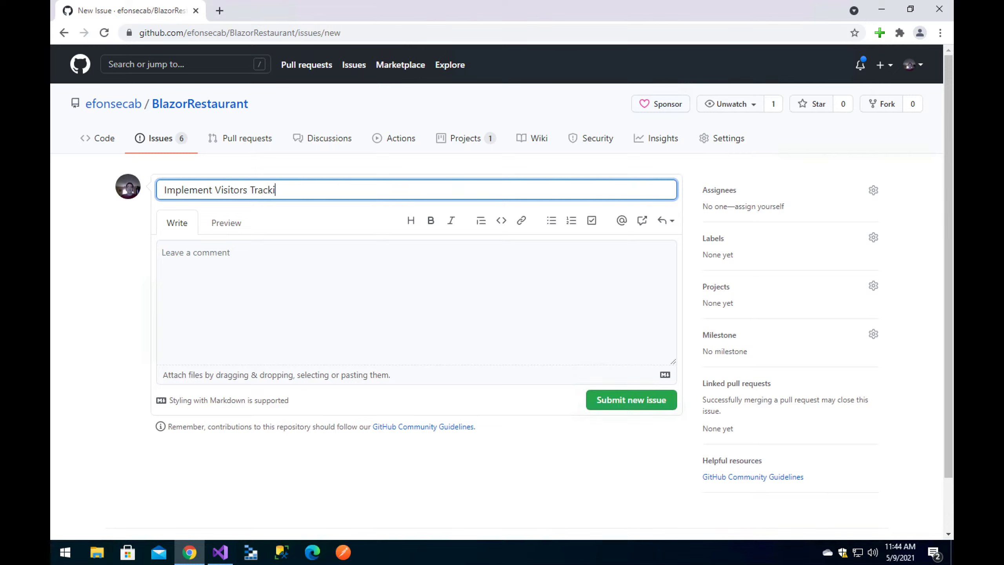
left_click(162, 252)
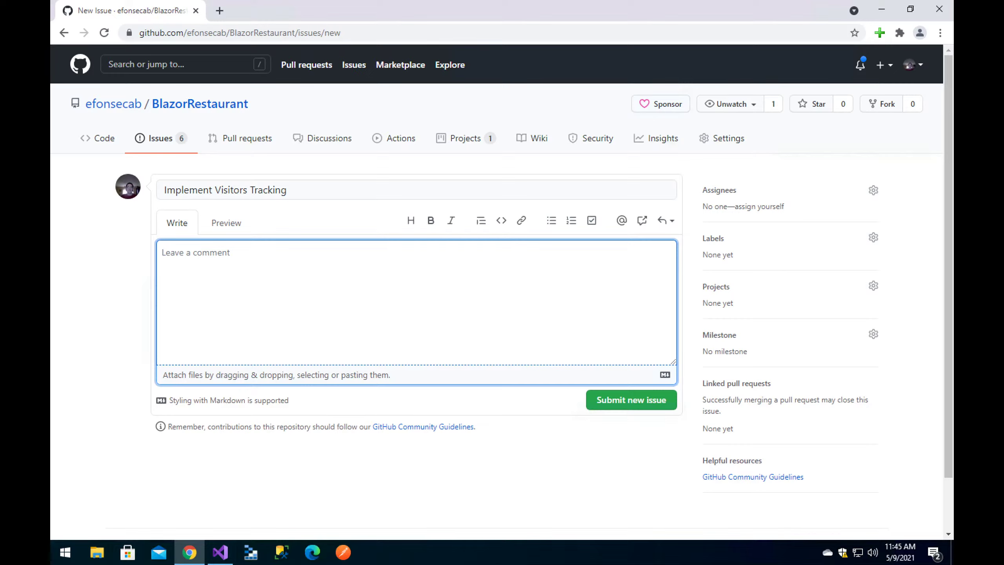
Write 'The system must log all of the visits to pages.' and 'The system must log the following information:'.
type("The system must log all of the visit")
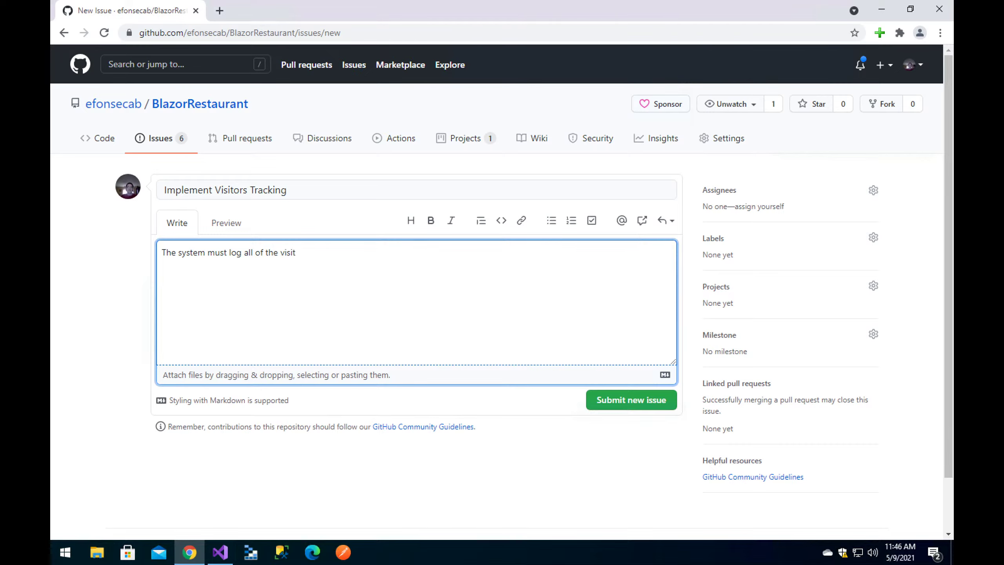
type("s to pages.")
key("Return")
type("The system must log")
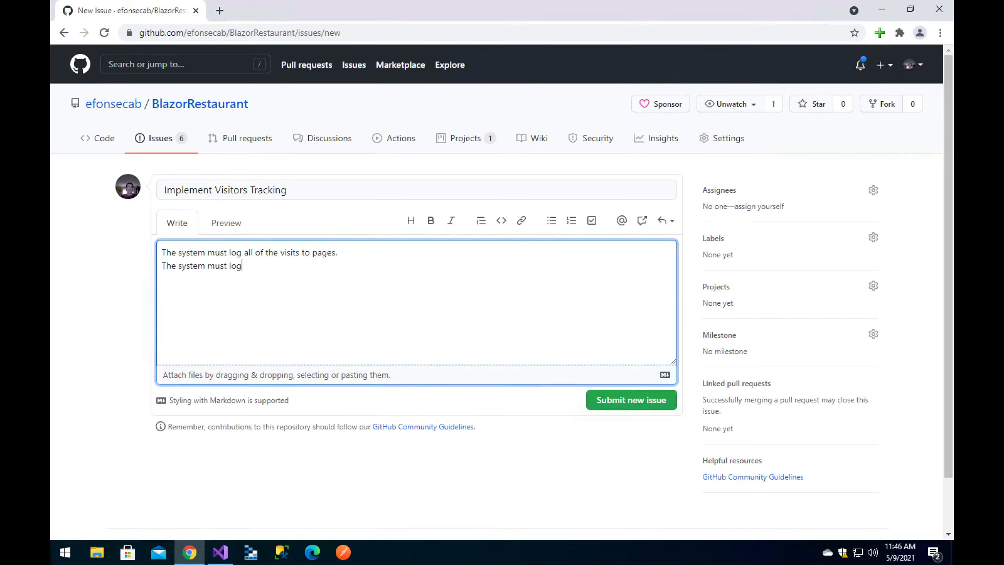
type(" the following information")
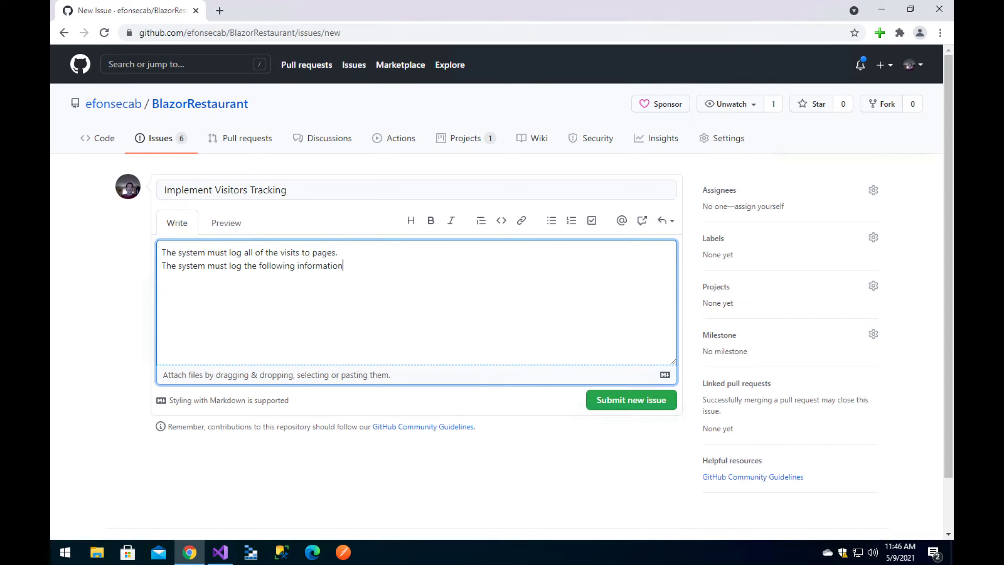
type(":")
List PageUrl, ApplicationUserId, IpAddress and DatetimeOffset (UTC) as bullets.
left_click(551, 221)
type("PageUrl")
key("Return")
type("Application")
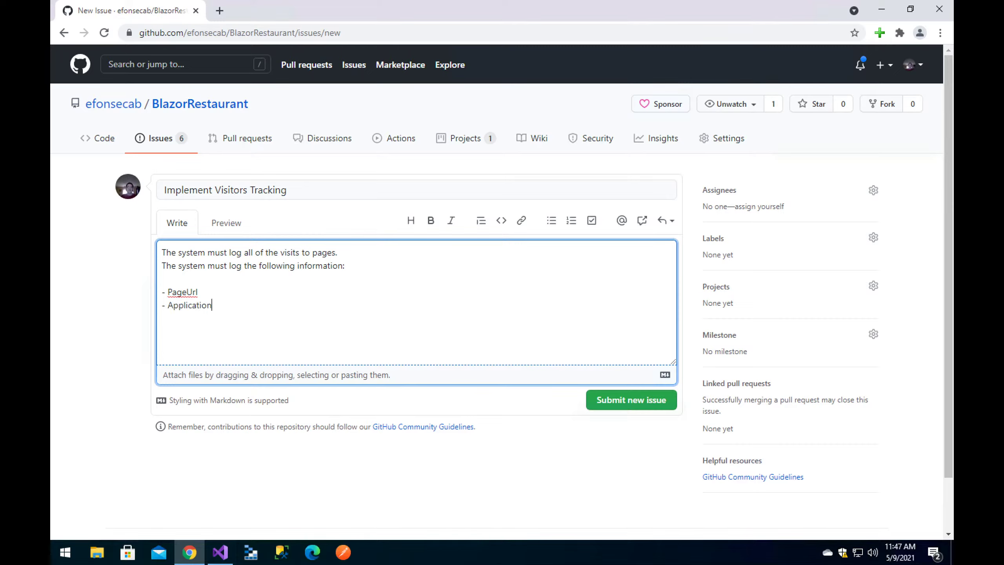
type("UserId")
key("Return")
type("IpAddress")
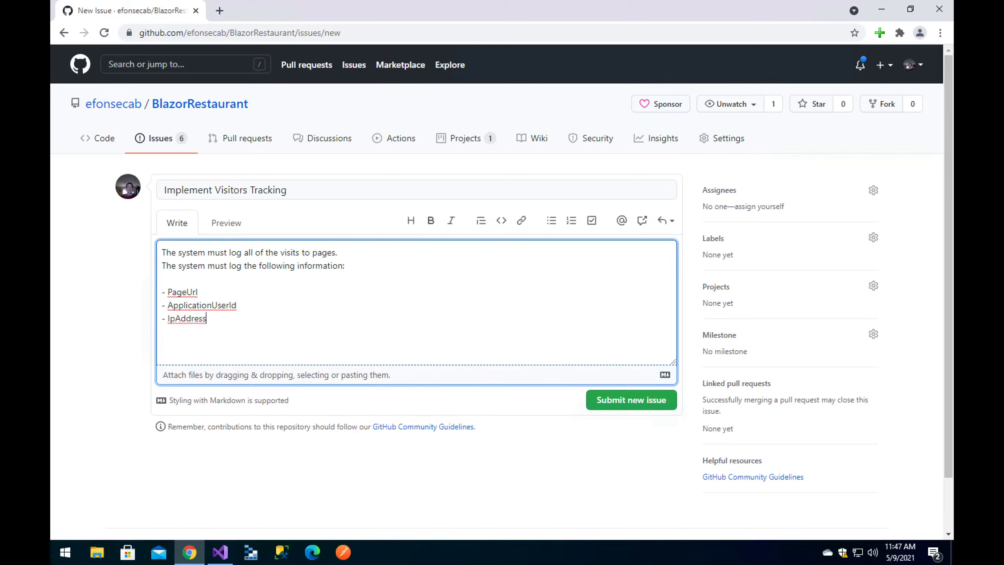
key("Return")
type("DatetimeOffset (UTC")
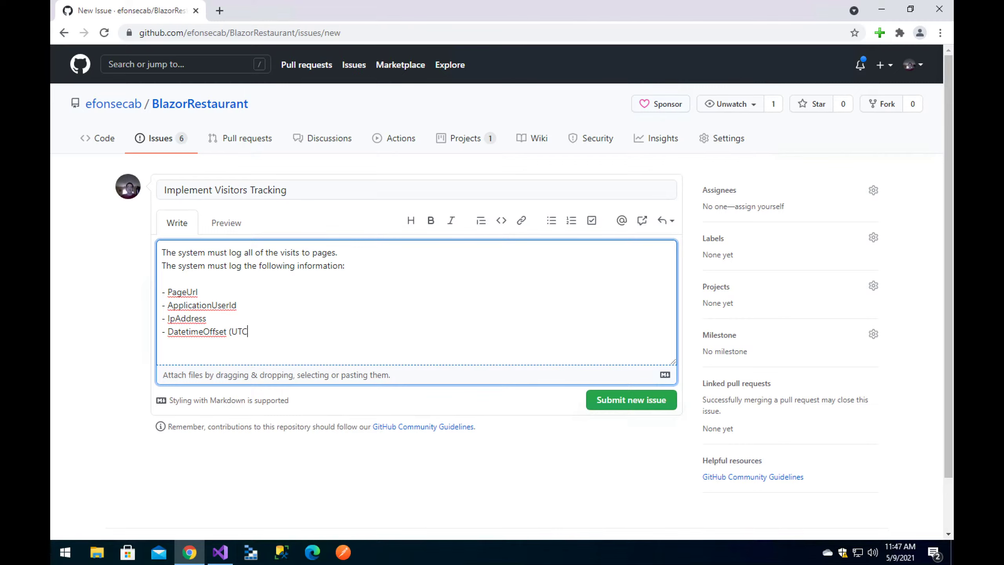
type(")")
Add an 'IOriginatorInfo interface columns' bullet and submit the issue as #87.
key("Return")
type("- IR")
type("d")
key("BackSpace")
key("BackSpace")
type("OriginatorInfo interfac")
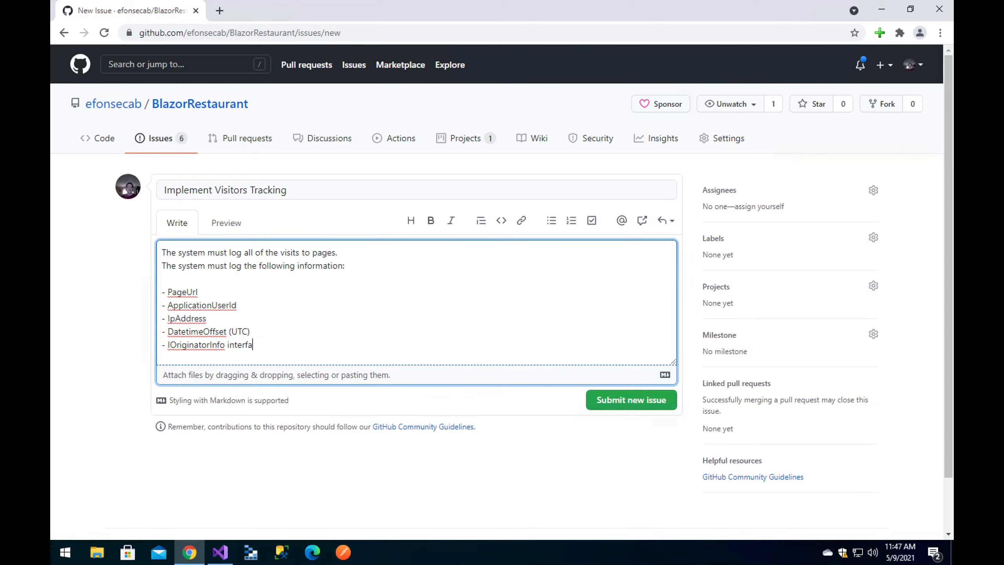
type("e columns")
key("ctrl+Return")
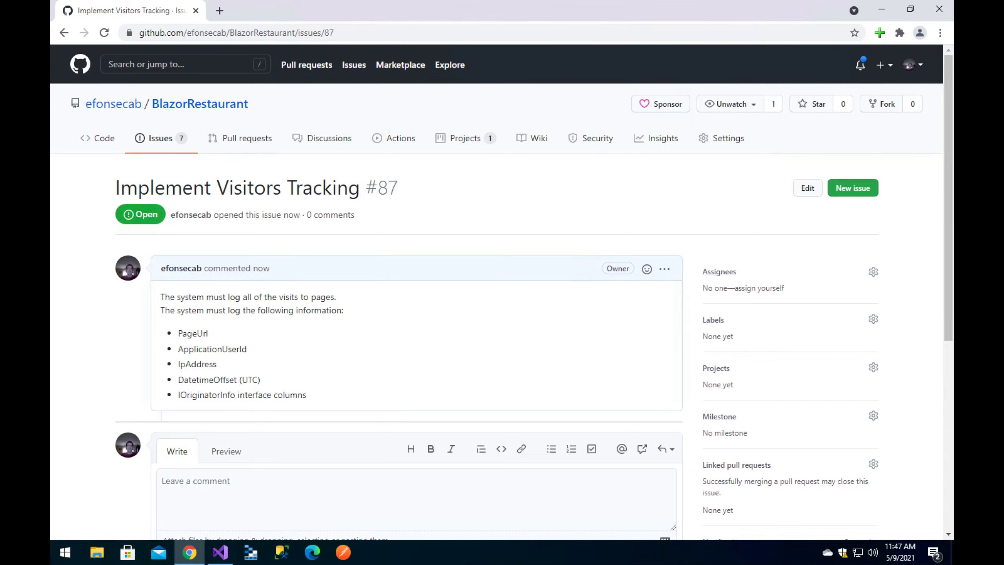
Publish issue #88 'Create the Power BI Report for Error Log' with no description, then return to the issues list.
left_click(160, 138)
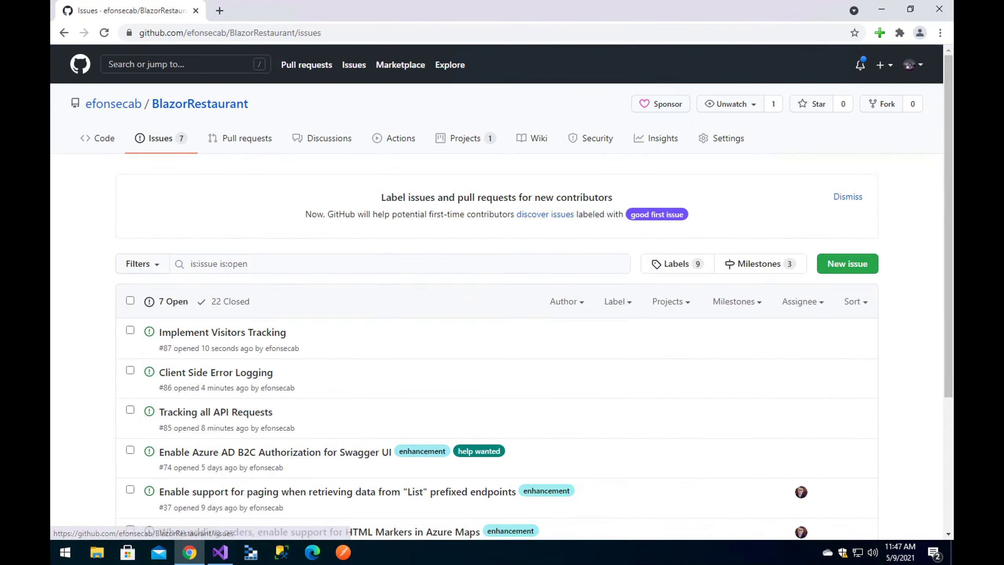
left_click(847, 264)
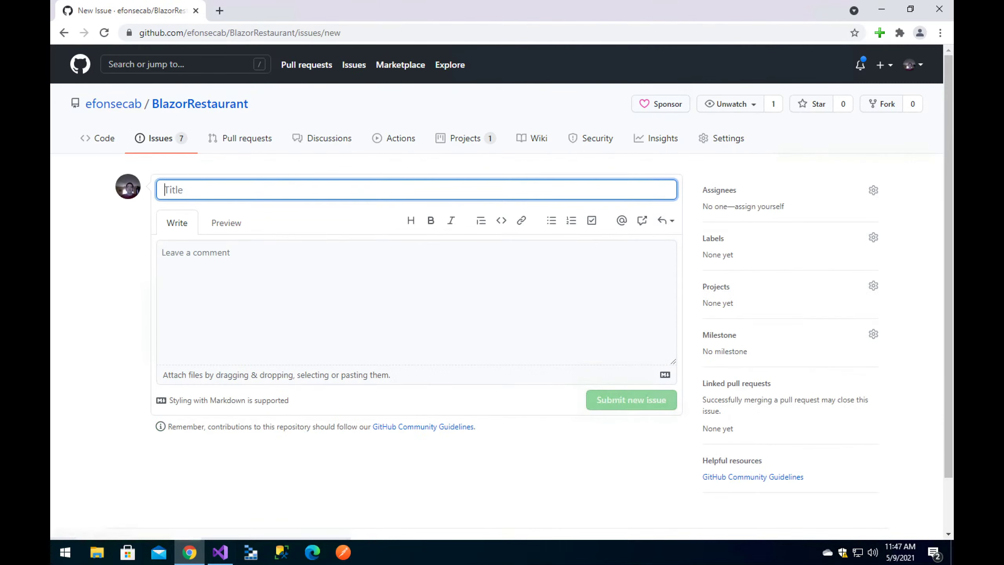
key("Return")
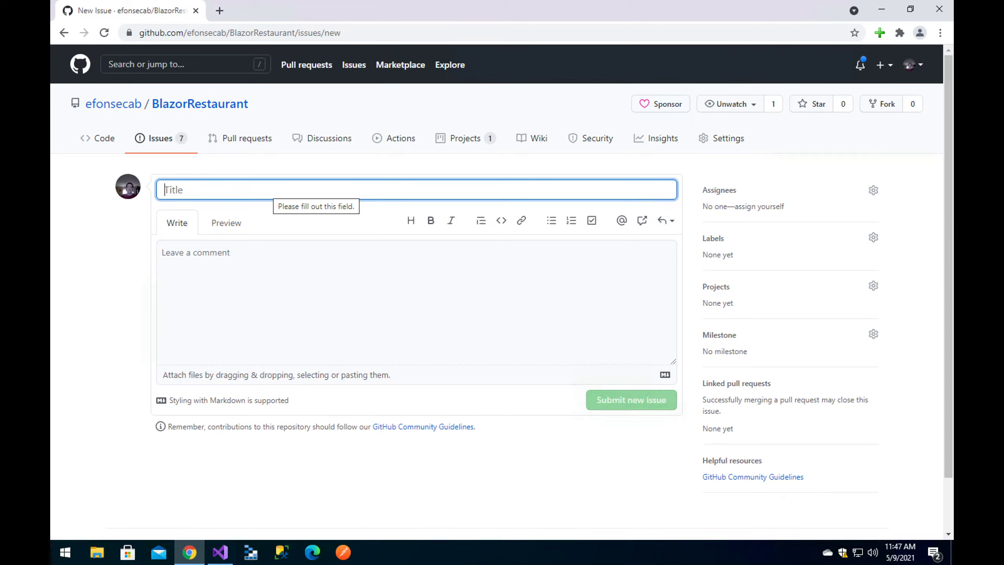
type("Cre")
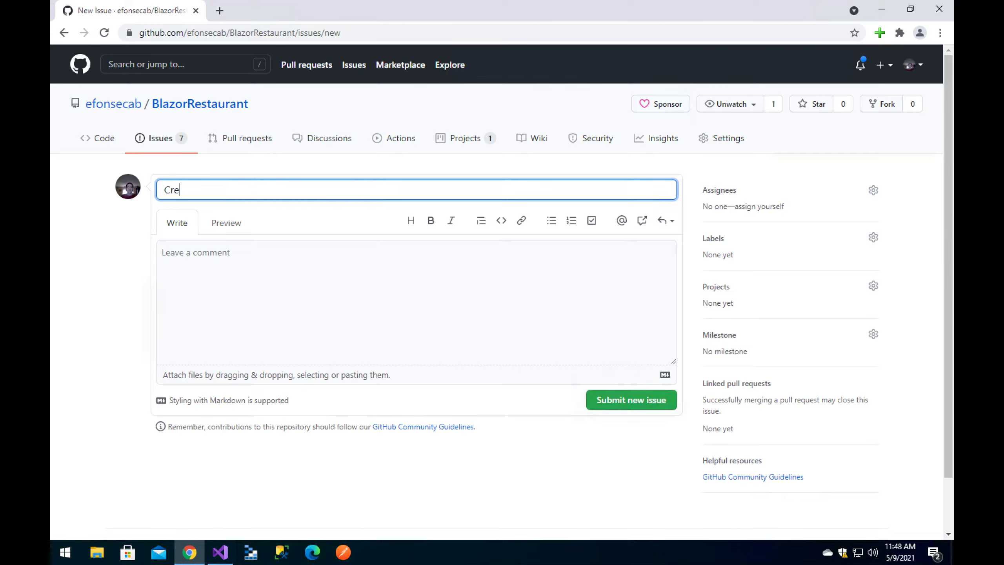
type("ate the Power BI Report fo")
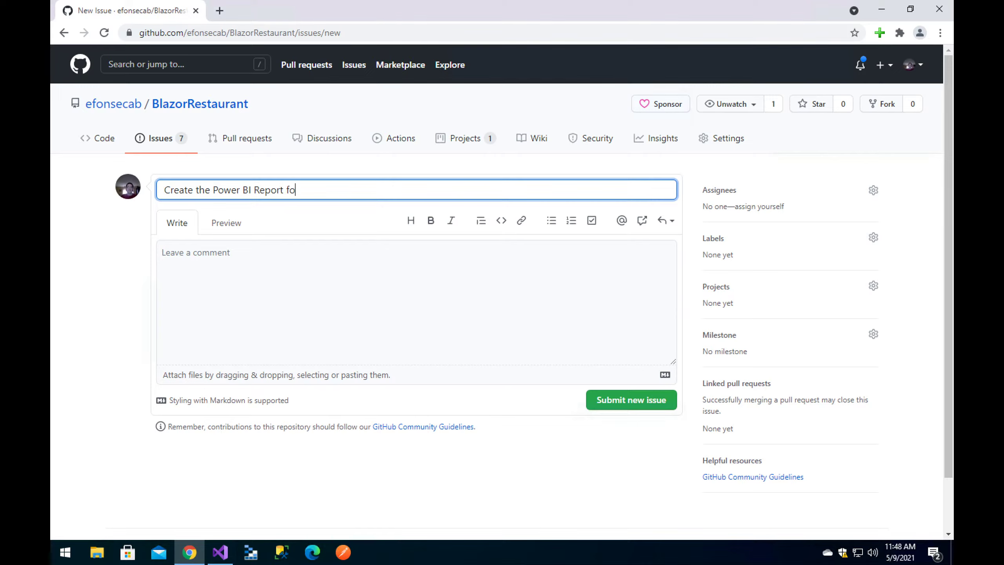
type("r Error Log")
left_click(162, 252)
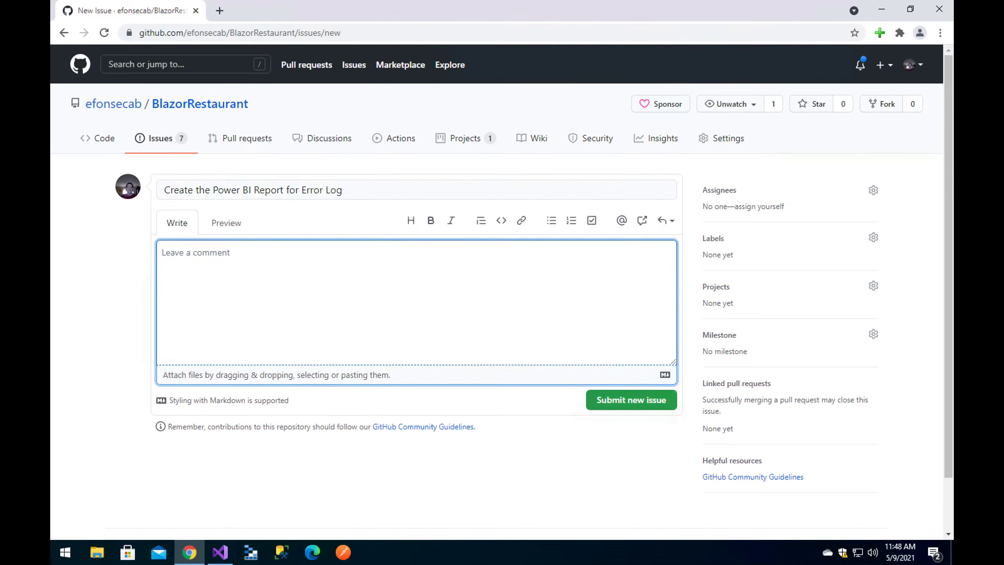
left_click(631, 399)
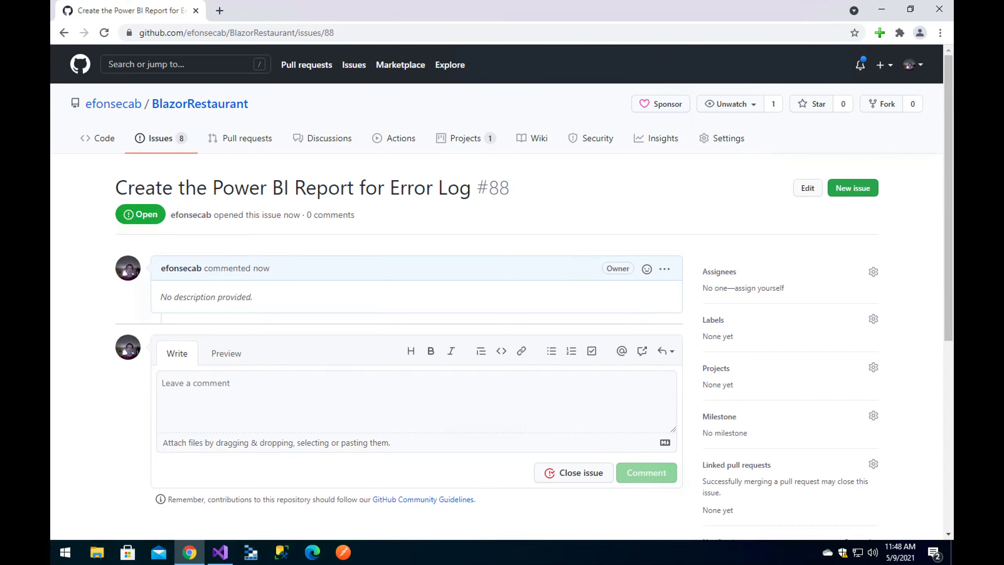
left_click(160, 138)
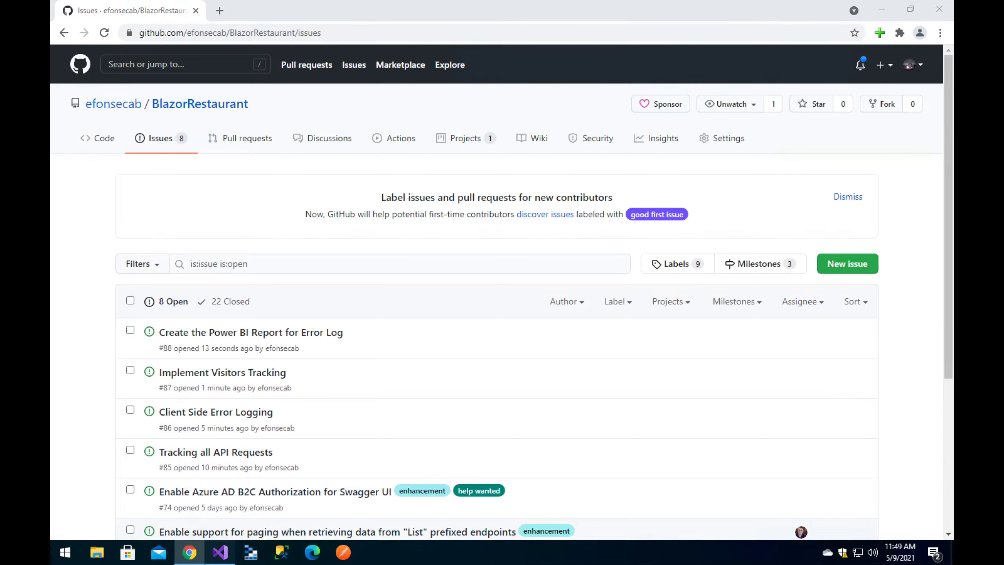
Switch to Visual Studio and collapse Solution Explorer down to the nine BlazorRestaurant projects.
key("alt+Tab")
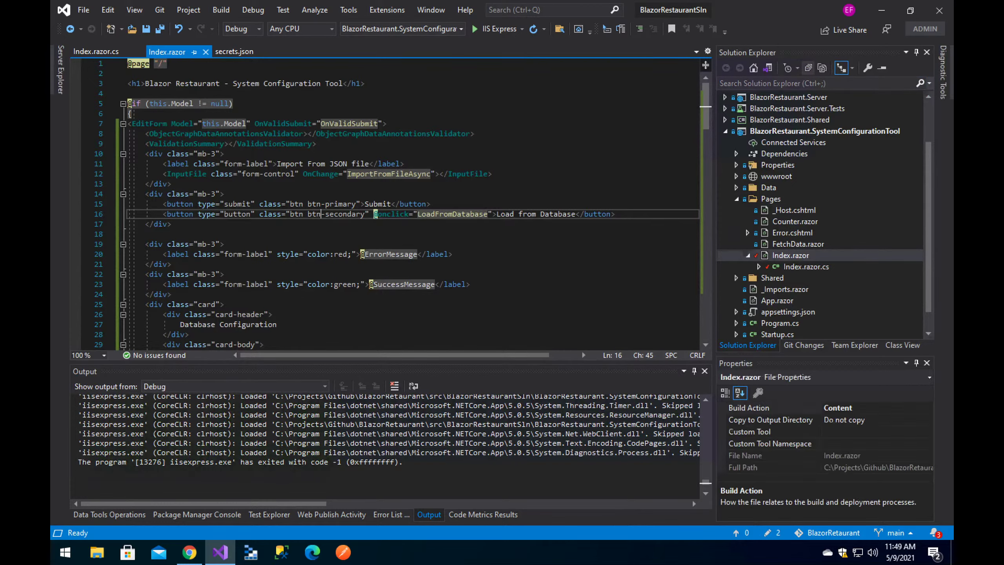
key("ctrl+Left")
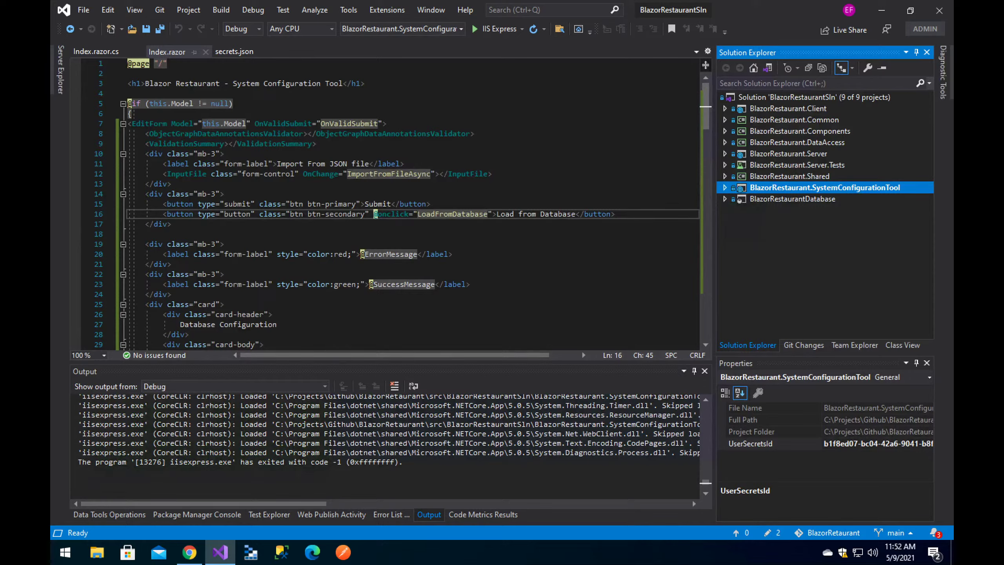
Back in GitHub, start a new issue titled 'Add the Order Delivery Map'.
left_click(190, 552)
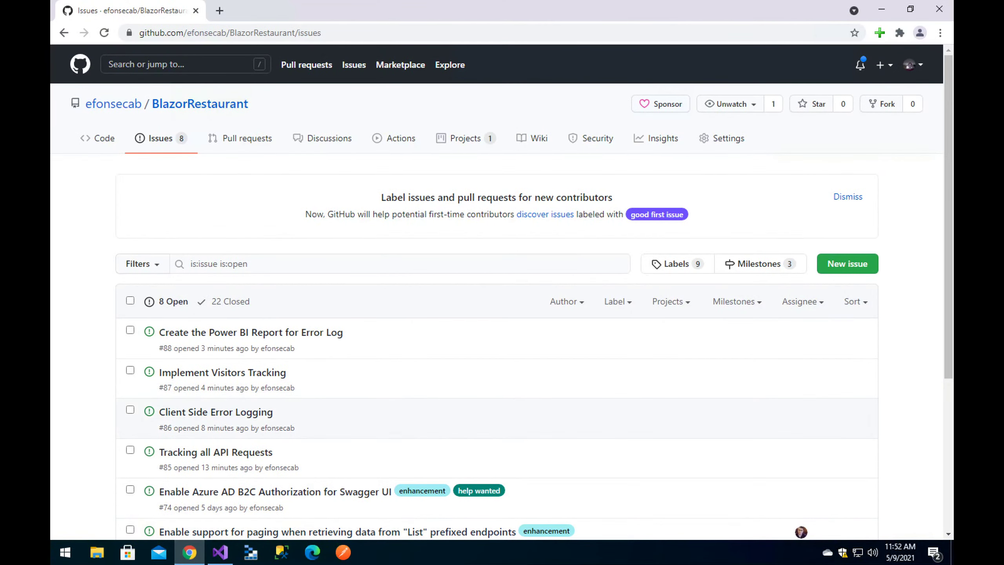
left_click(866, 263)
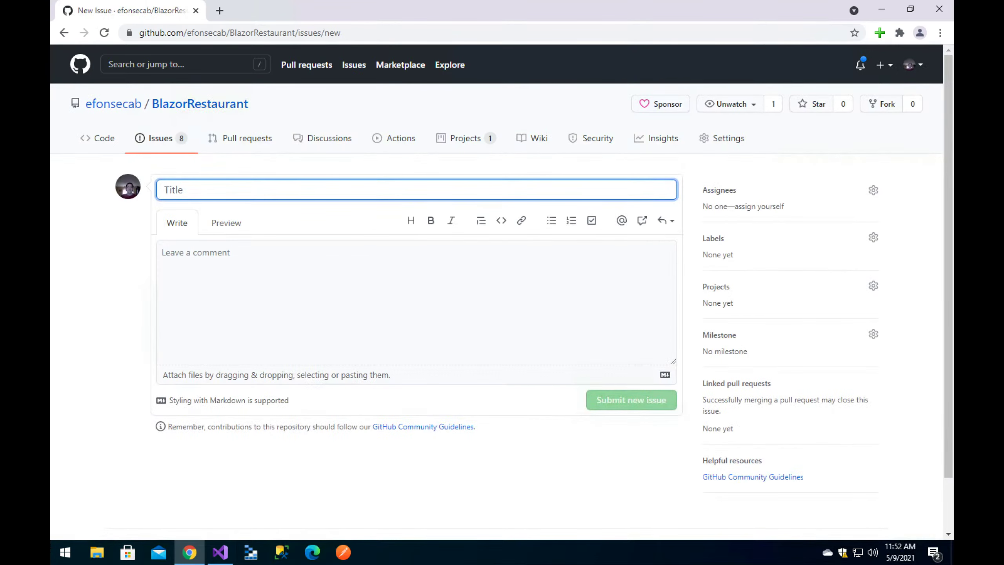
type("Add")
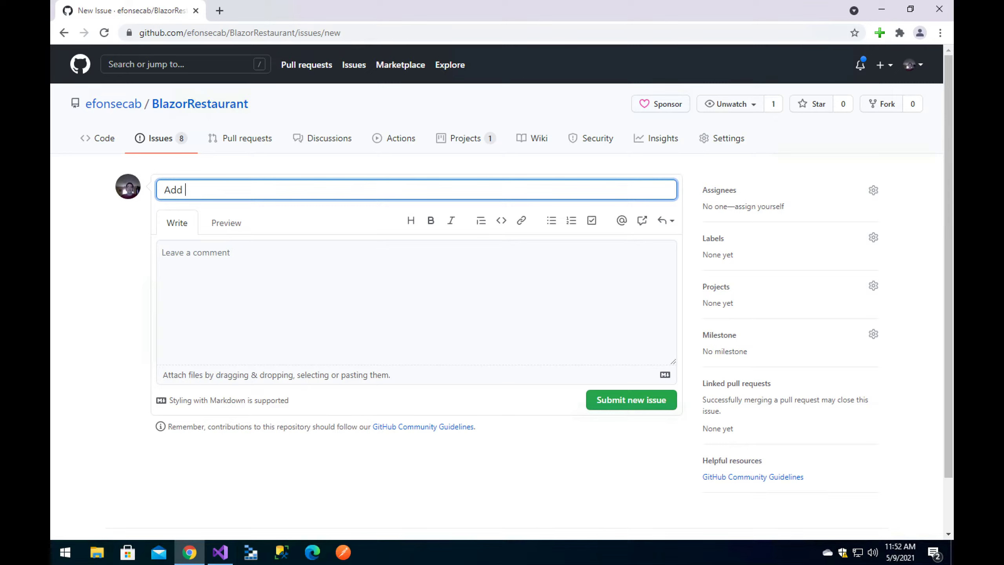
type(" the Order Delivery Ma")
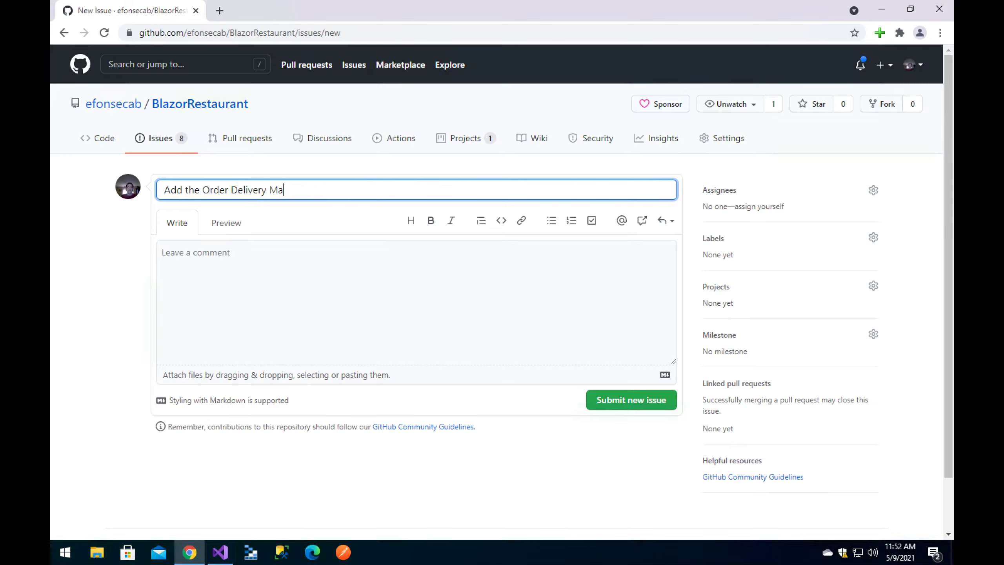
type("p")
left_click(162, 252)
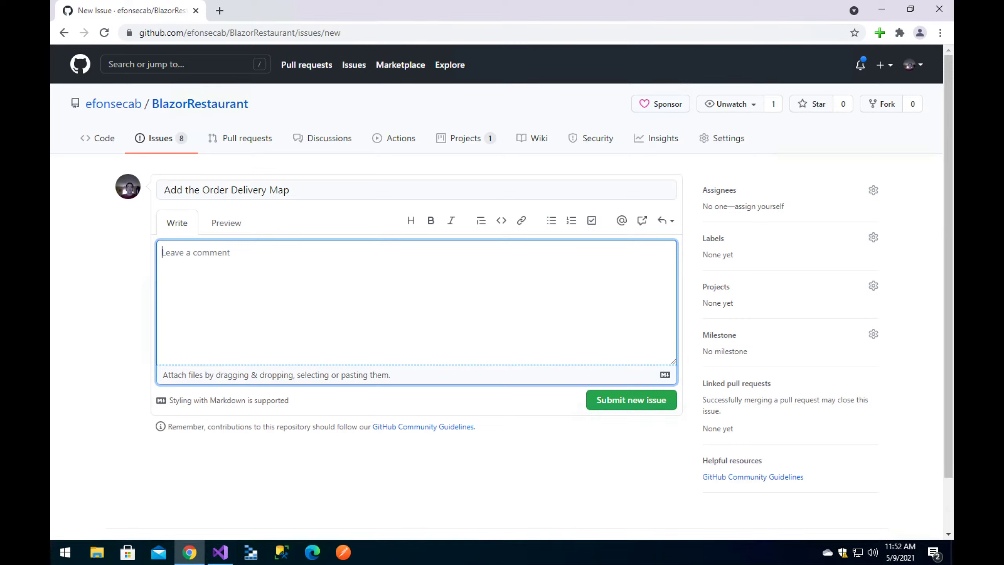
Describe the delivery-route map showing a weather icon for each route point, and submit it as issue #89.
type("The system must allow users to see a map wi")
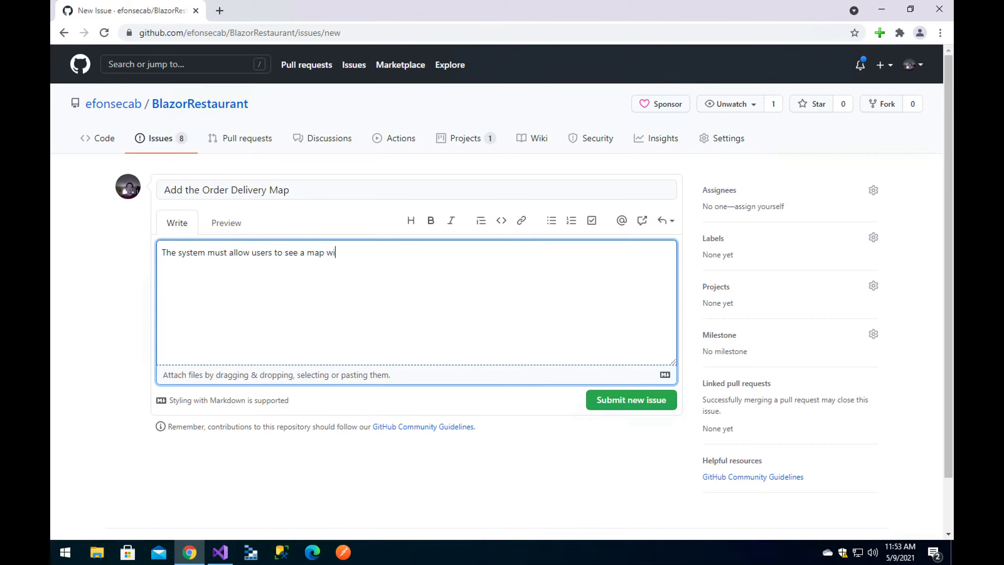
type("th the orders")
type(" delivery ")
type("route. ")
type("The mapp will")
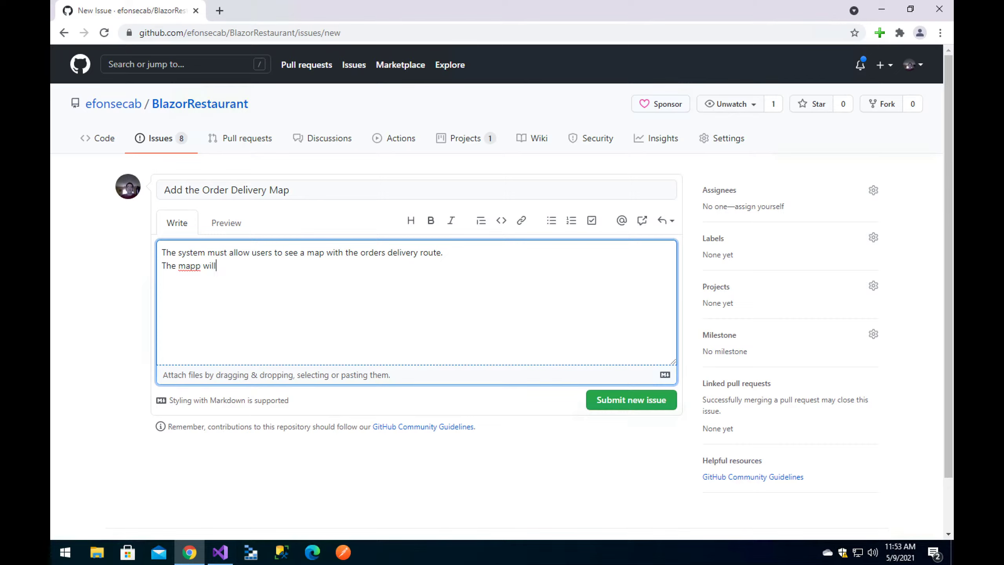
key("BackSpace")
key("BackSpace")
key("BackSpace")
key("BackSpace")
type("must show weather ico")
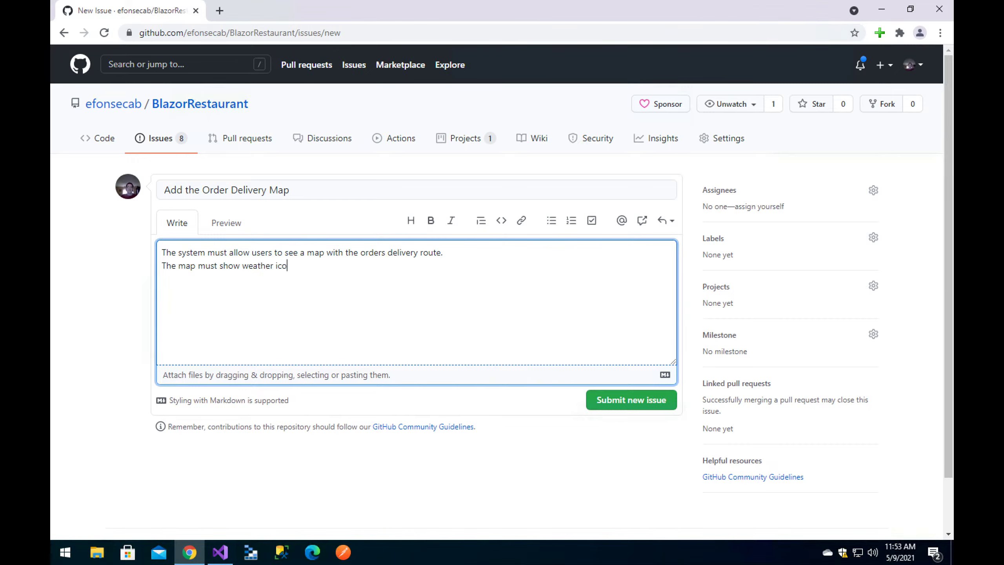
type("ns")
key("BackSpace")
key("BackSpace")
key("BackSpace")
key("BackSpace")
key("BackSpace")
key("BackSpace")
key("BackSpace")
key("BackSpace")
key("BackSpace")
key("BackSpace")
key("BackSpace")
key("BackSpace")
key("BackSpace")
type("the correct weather icon for e")
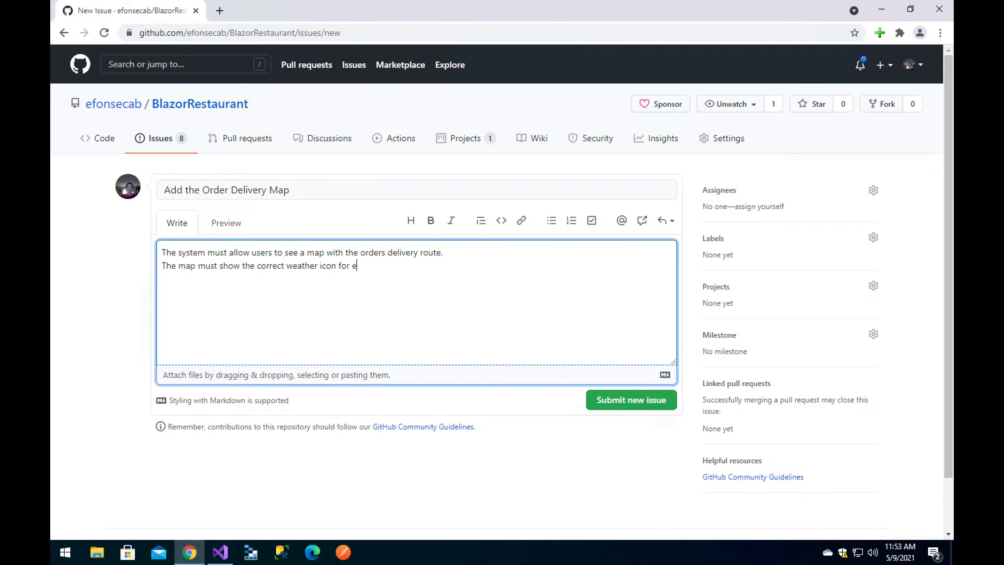
type("ach of the points in the route.")
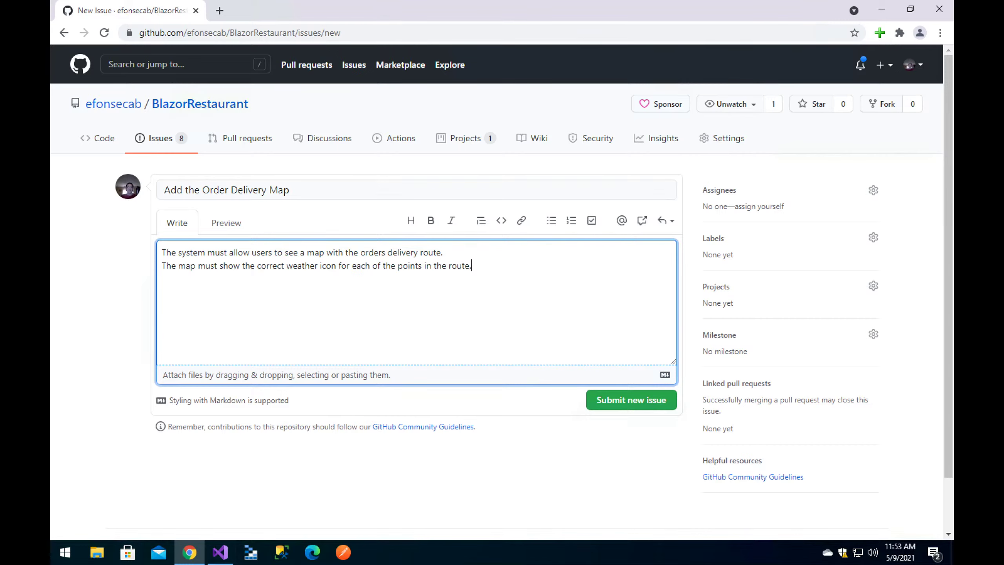
key("ctrl+Return")
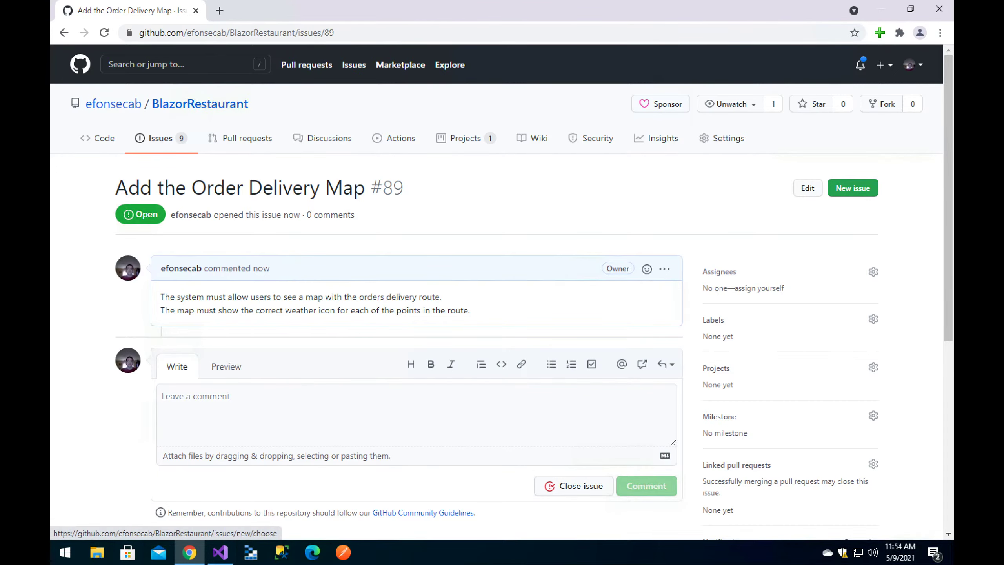
Return to the repository's issues list and focus the issue search filter.
left_click(853, 188)
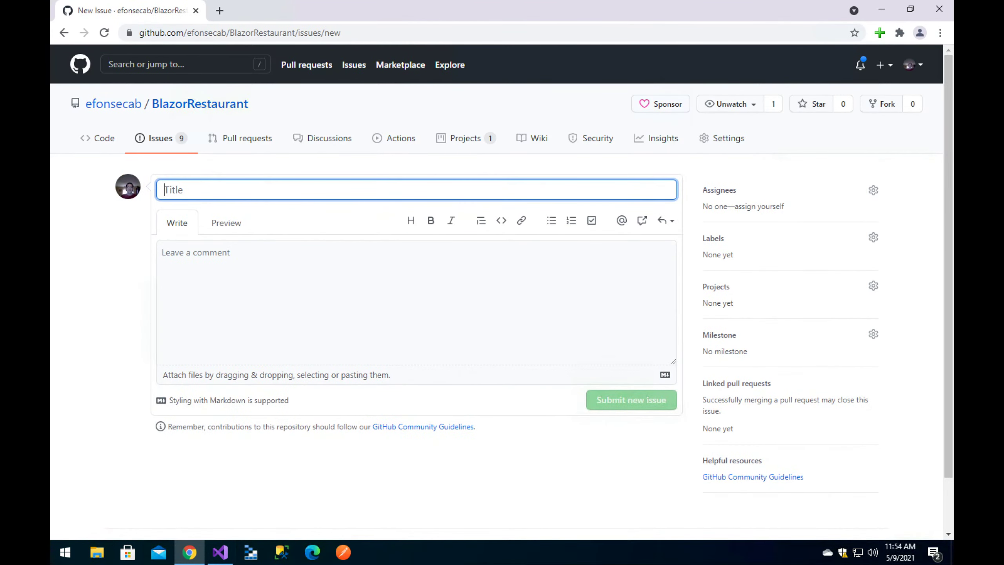
left_click(160, 138)
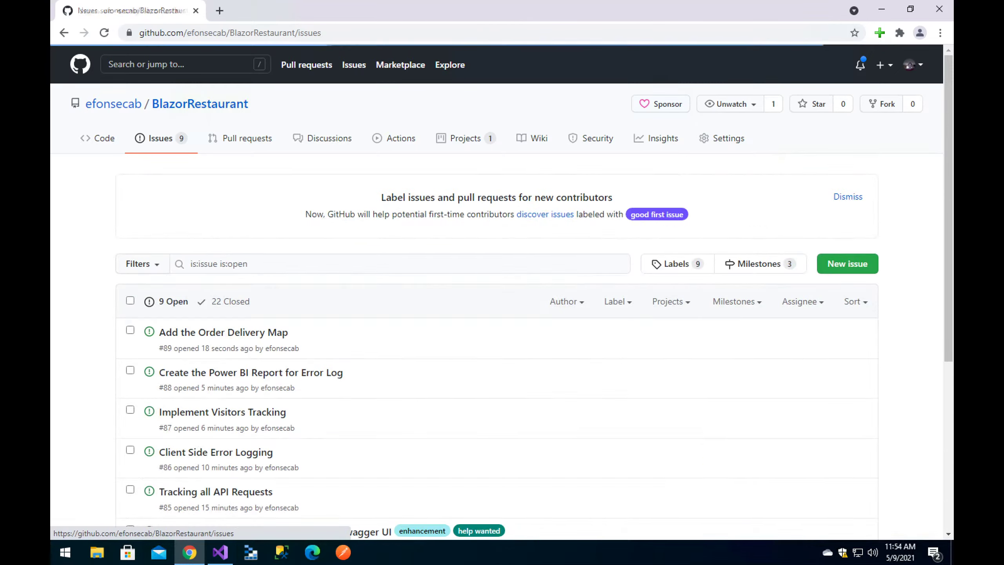
left_click(242, 264)
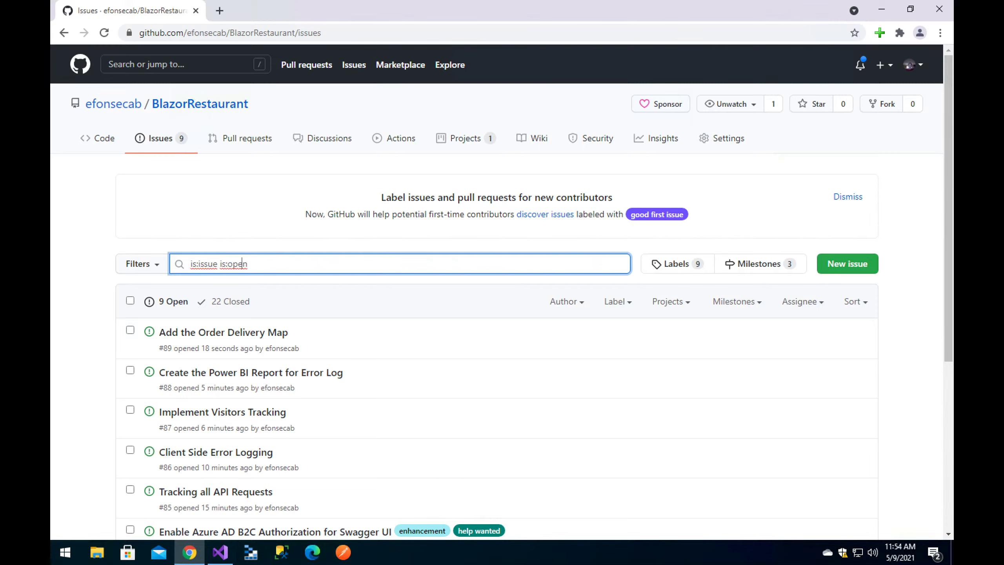
Search the issues for 'localization' and then 'globalization', then clear the filter and browse all issues.
key("ctrl+a")
type("localization")
key("Return")
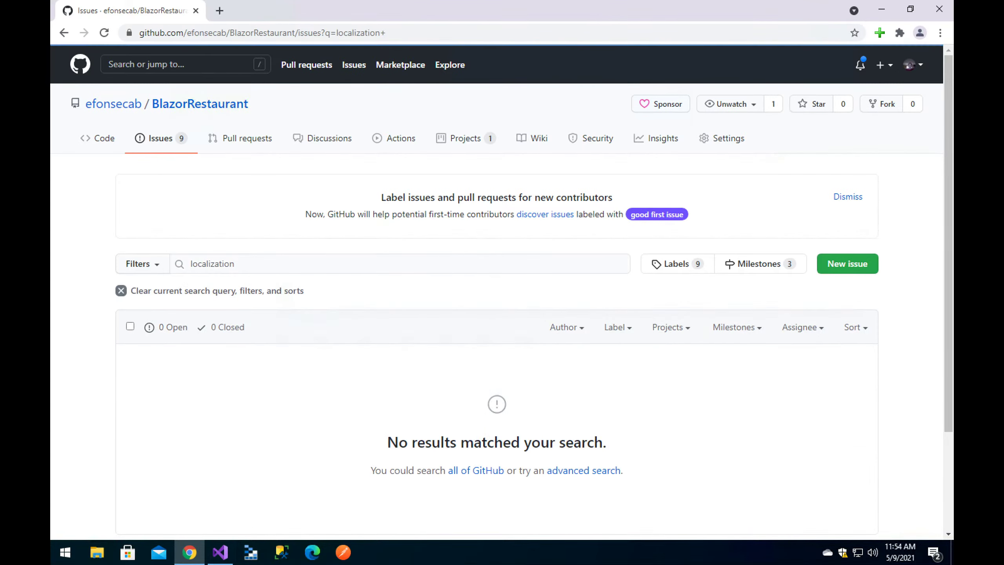
key("shift+Left")
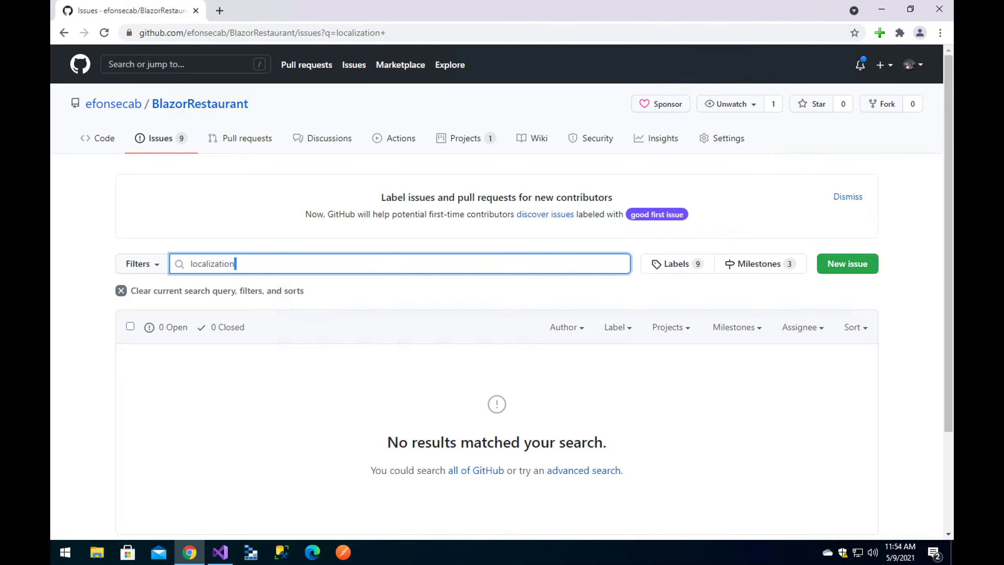
key("ctrl+a")
type("globalization")
key("Return")
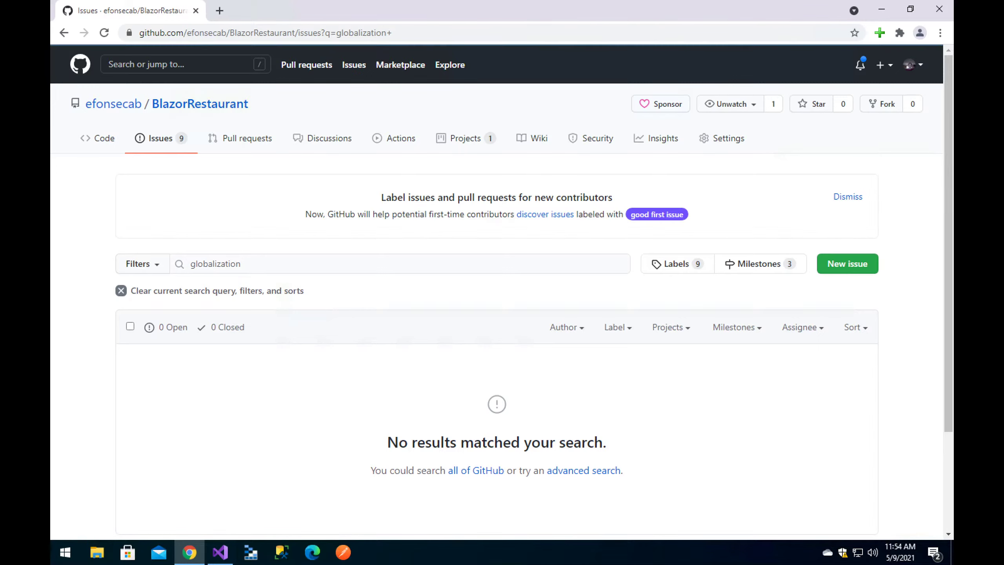
left_click(215, 263)
key("ctrl+a")
key("BackSpace")
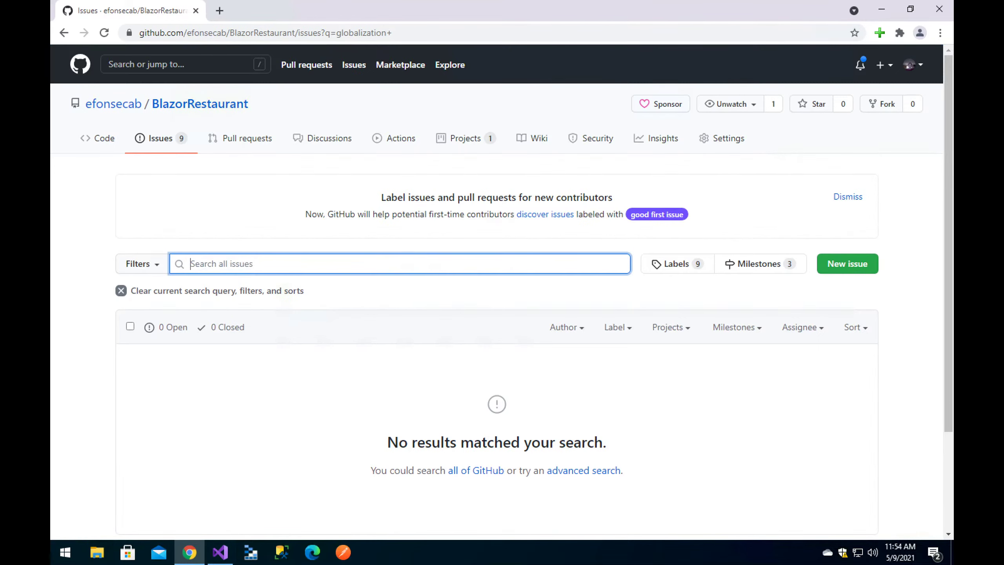
key("Return")
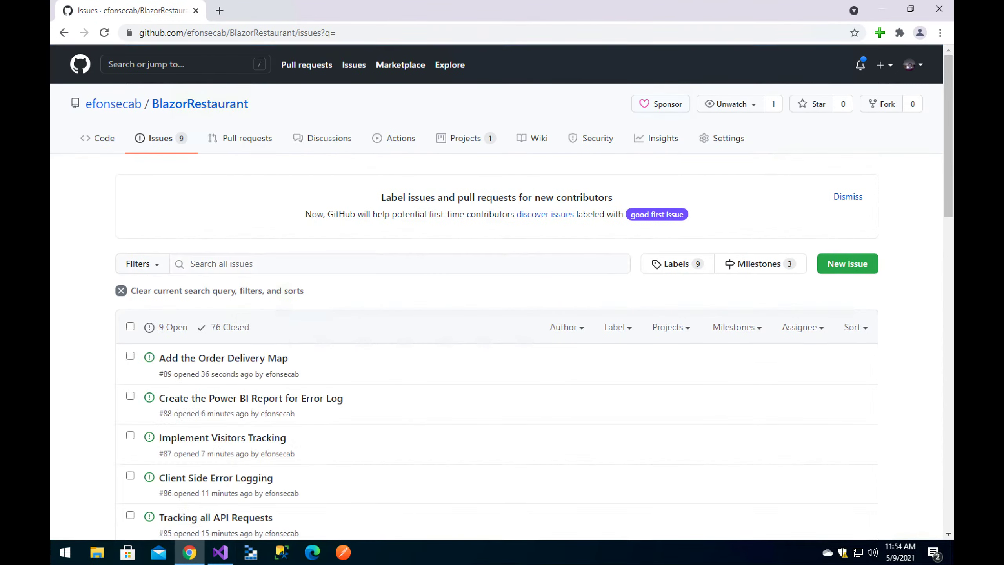
scroll(496, 317, "down", 3)
scroll(497, 297, "down", 6)
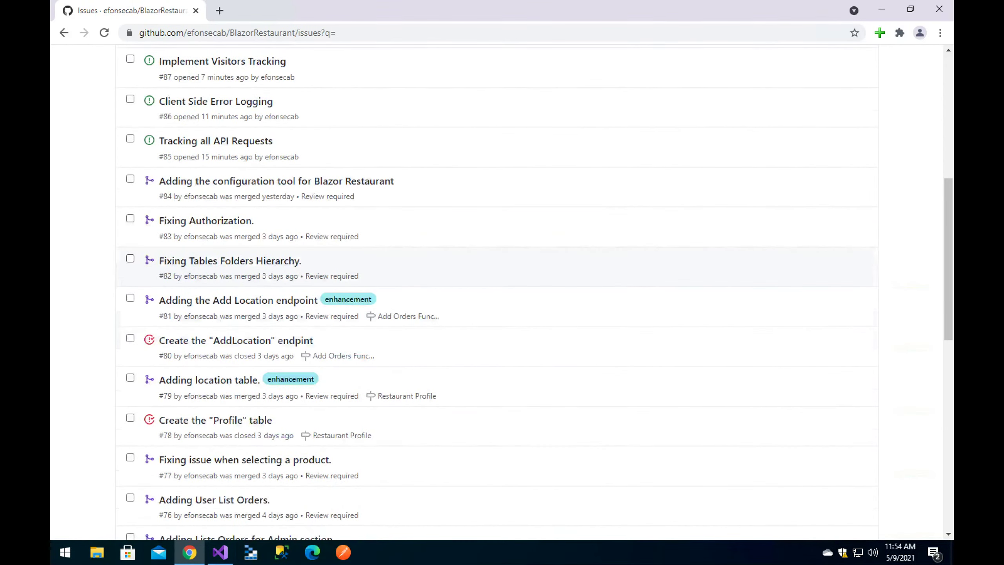
scroll(237, 344, "down", 5)
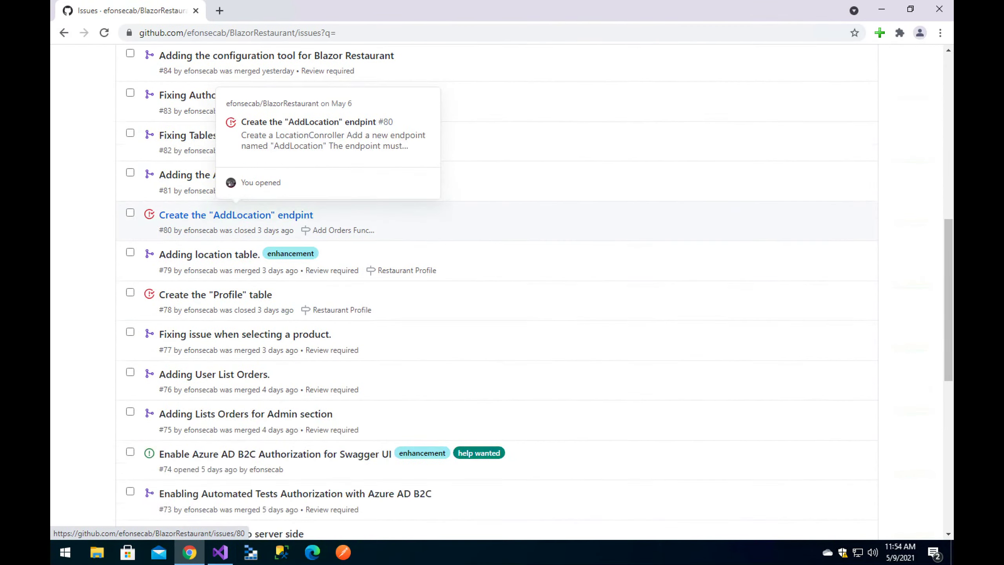
scroll(245, 351, "down", 9)
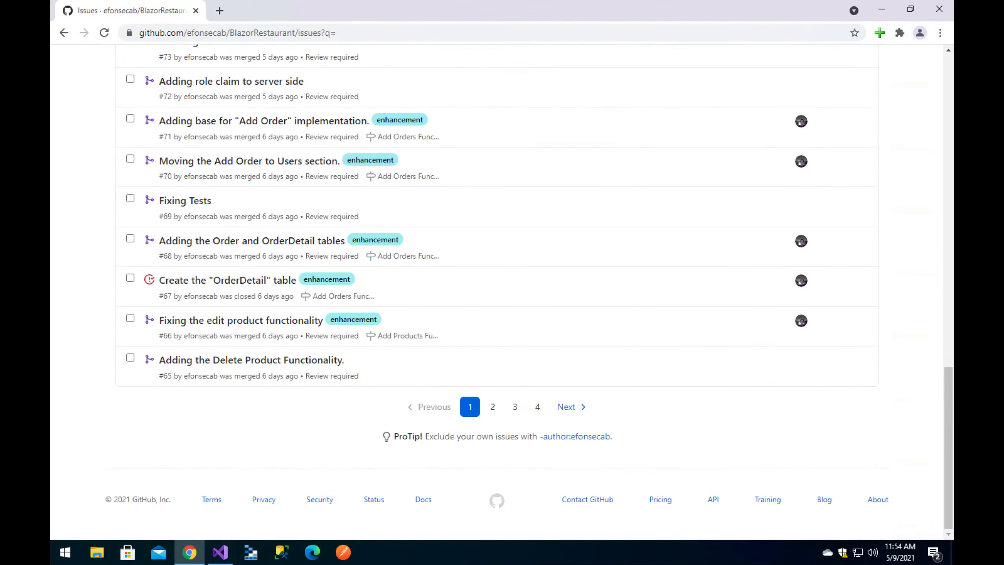
scroll(501, 293, "up", 20)
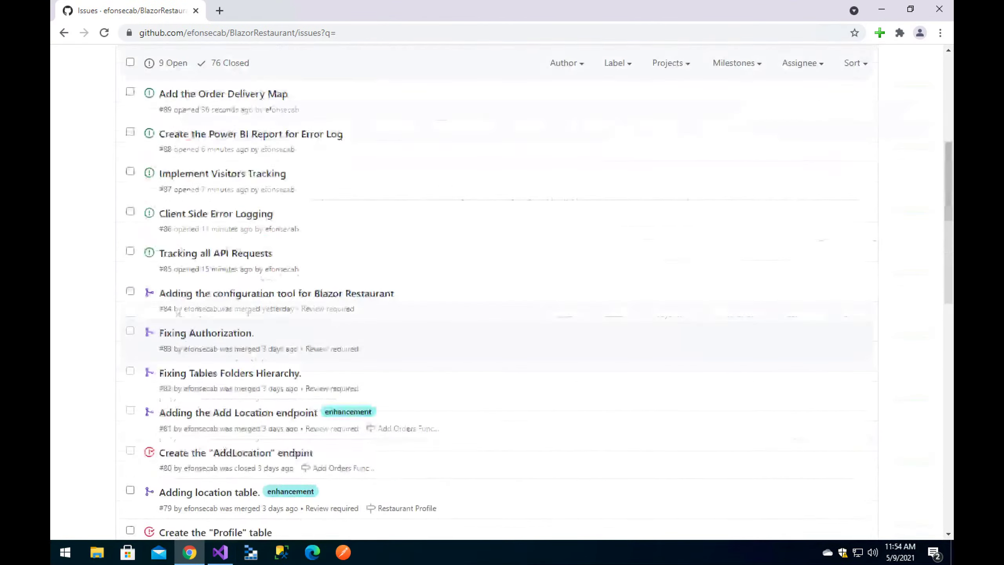
Search the issues for 'Tests' and then 'language', then empty the search box.
left_click(276, 264)
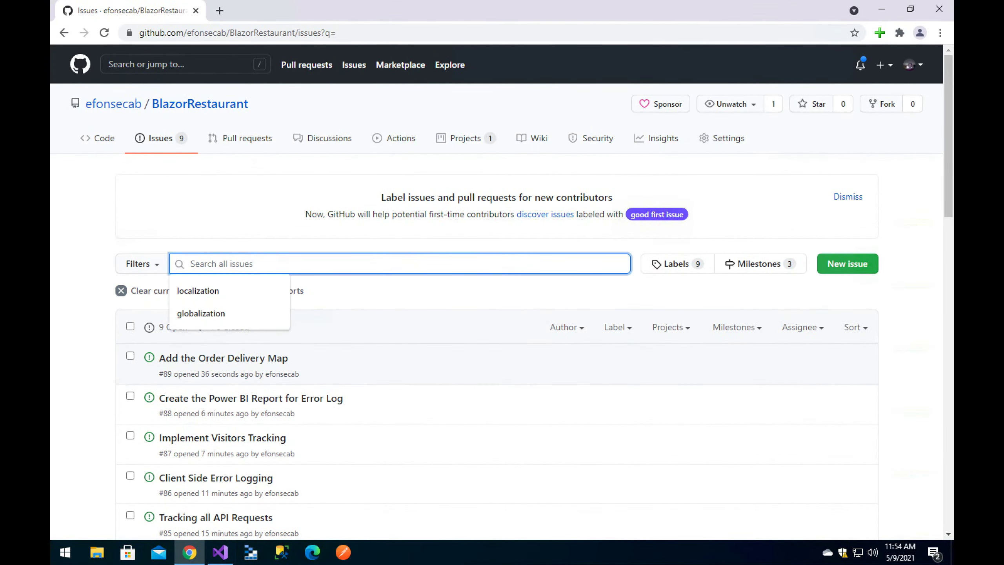
type("Tests")
key("Return")
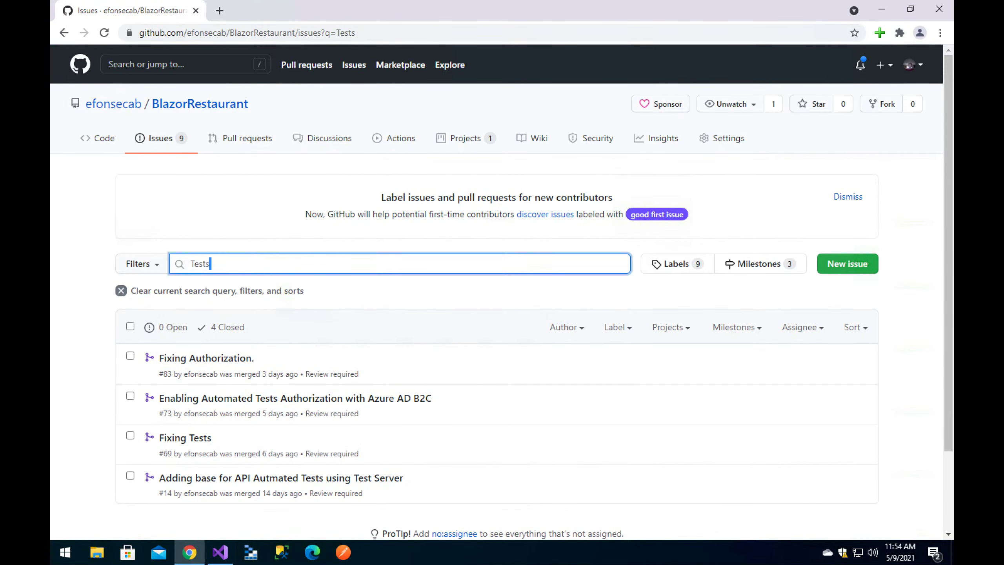
key("ctrl+a")
type("language")
key("Return")
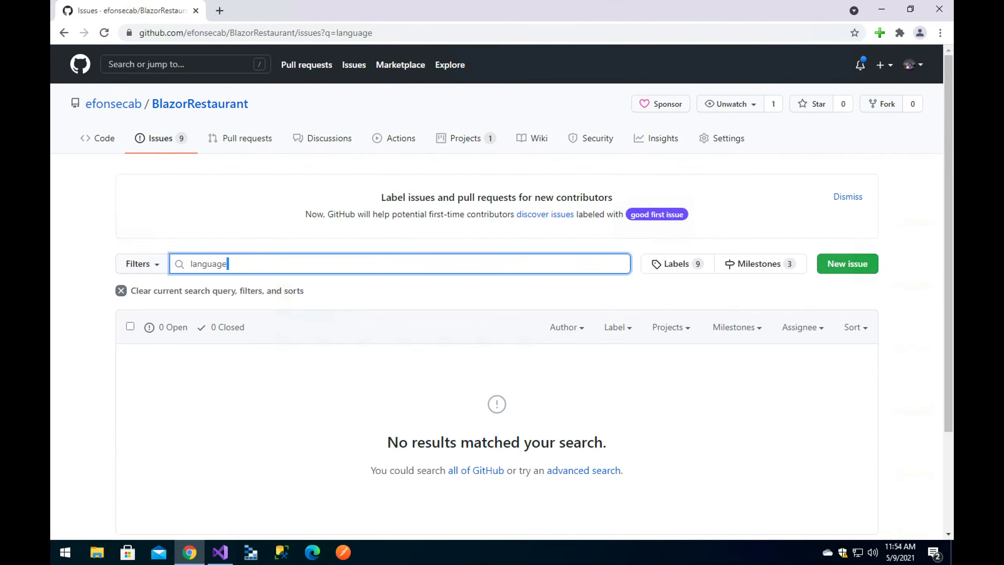
key("ctrl+a")
key("BackSpace")
Open a new issue titled 'Enable Localization for both the Client and Server apps', ready for its description.
left_click(847, 264)
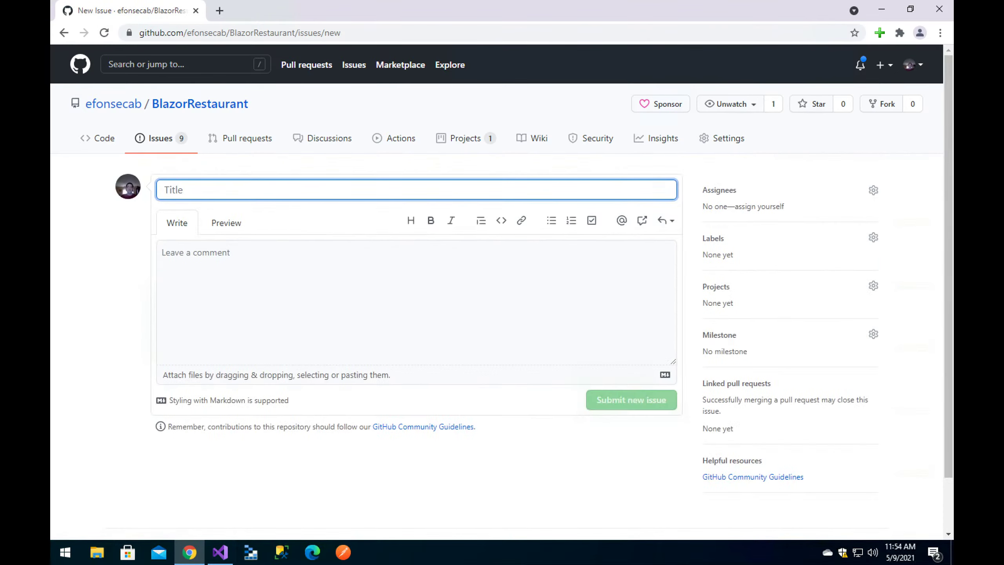
type("Add")
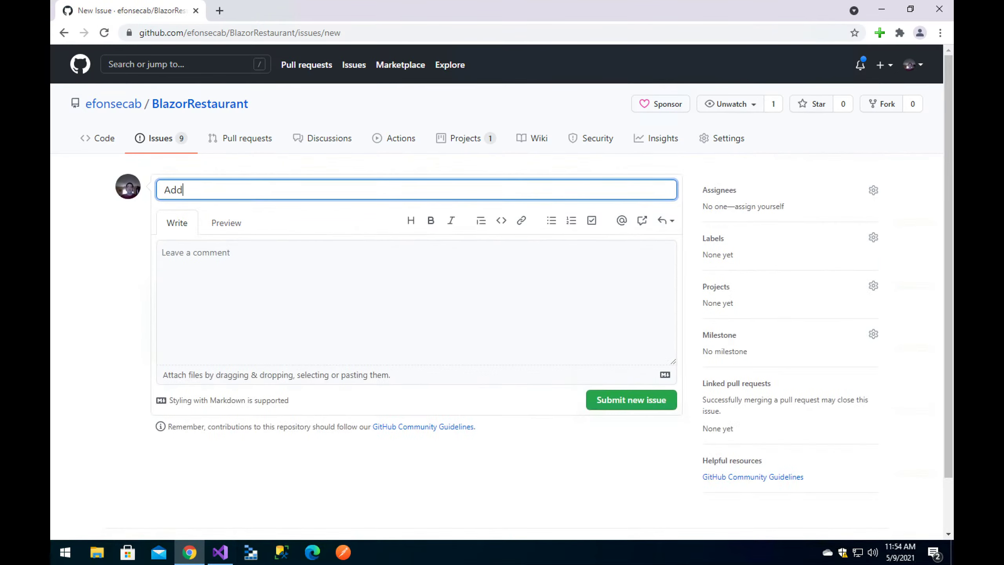
key("BackSpace")
key("BackSpace")
key("BackSpace")
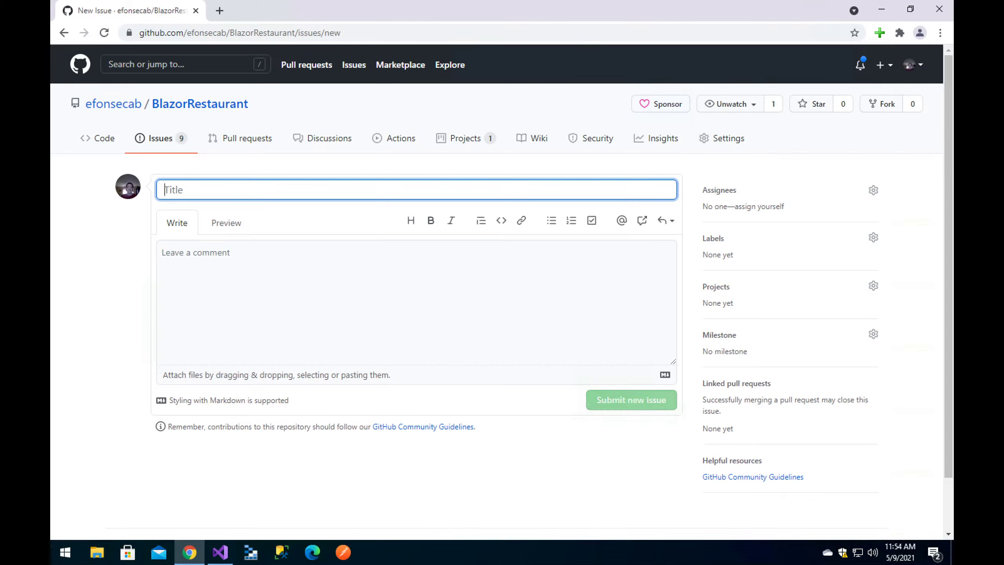
type("Enable L")
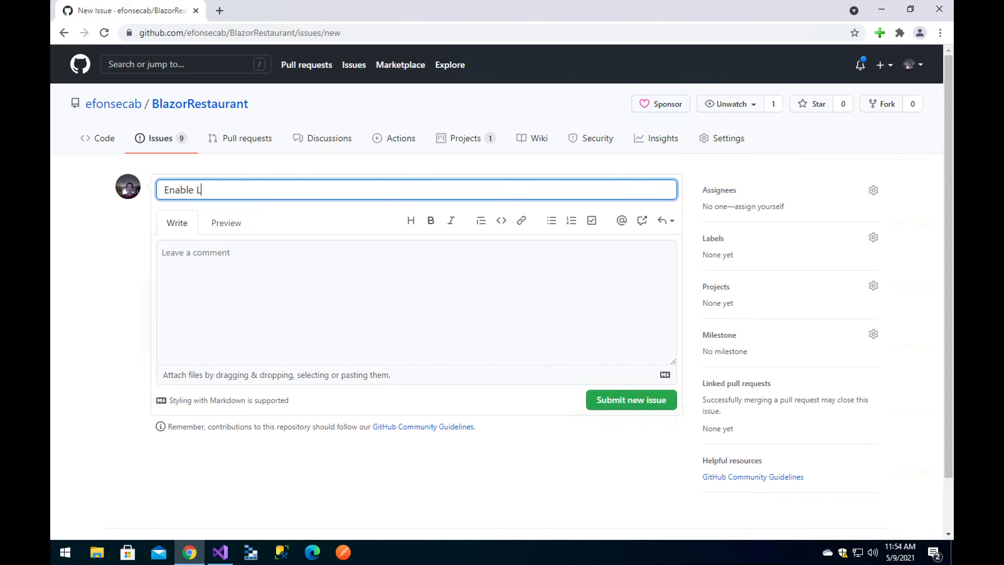
type("ocalization for both the Clie")
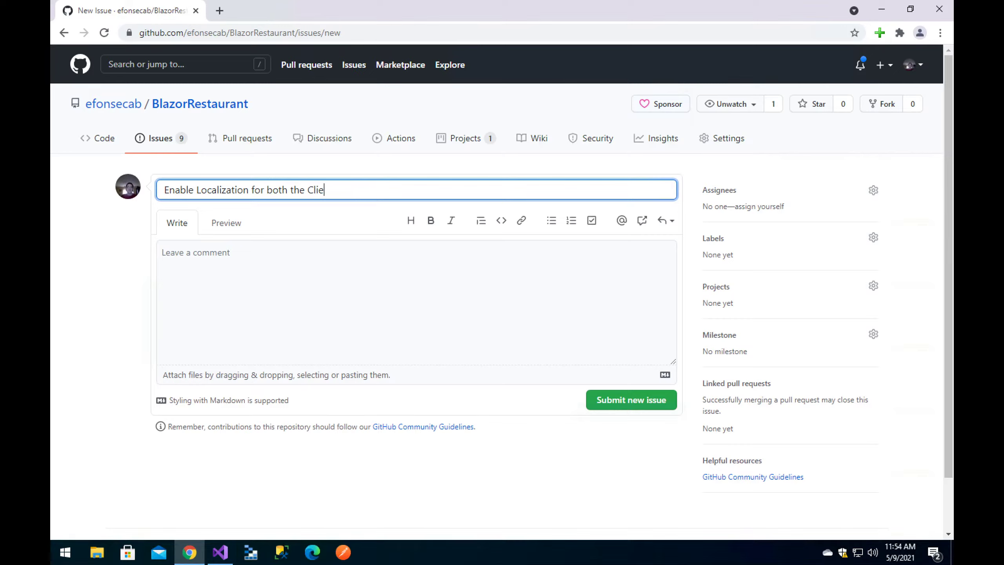
type("nt and Server apps")
left_click(162, 252)
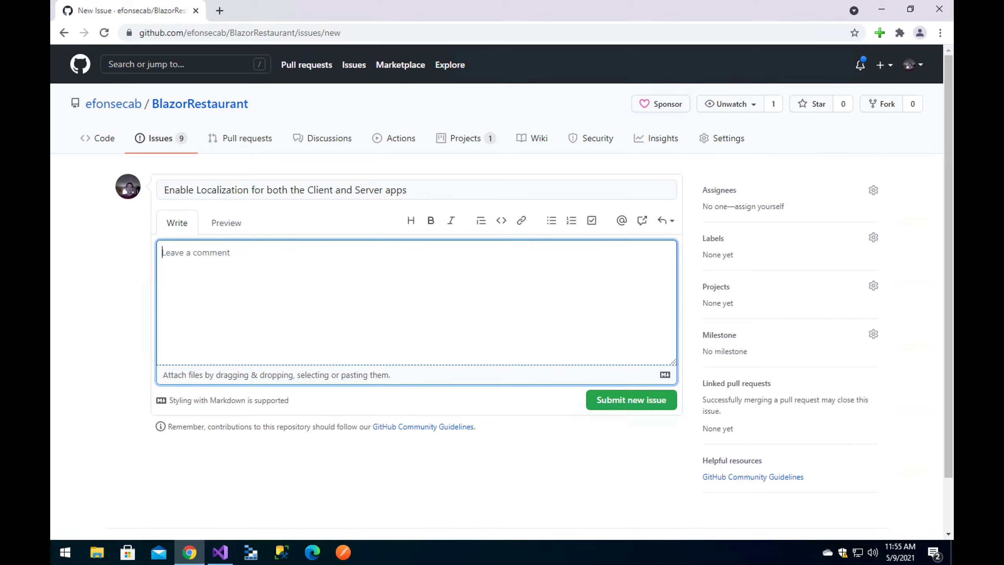
Enter the description 'The system must allow users to select the language in which they want the site to be displayed.'.
type("The system must allow users to select t")
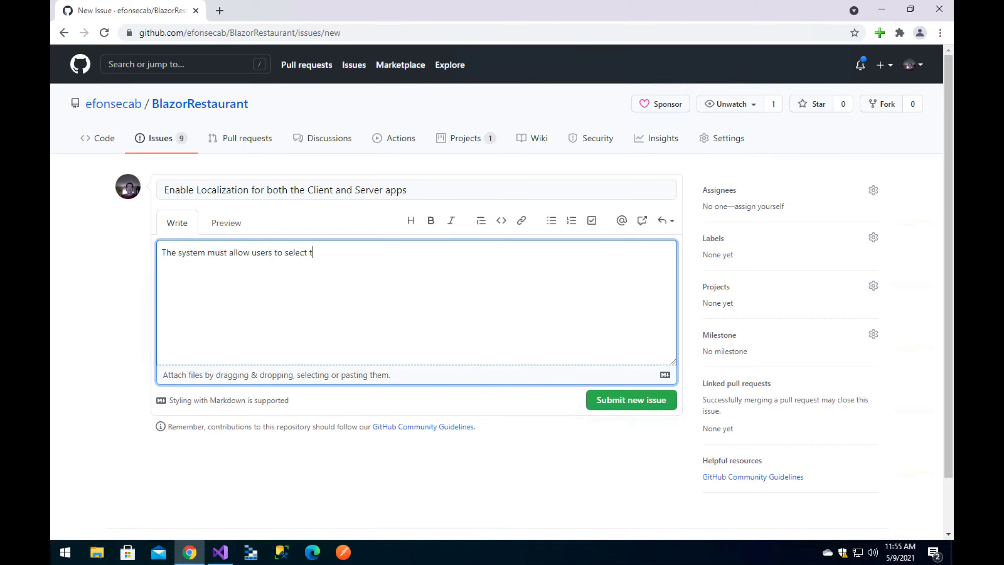
type("he language in which they wan")
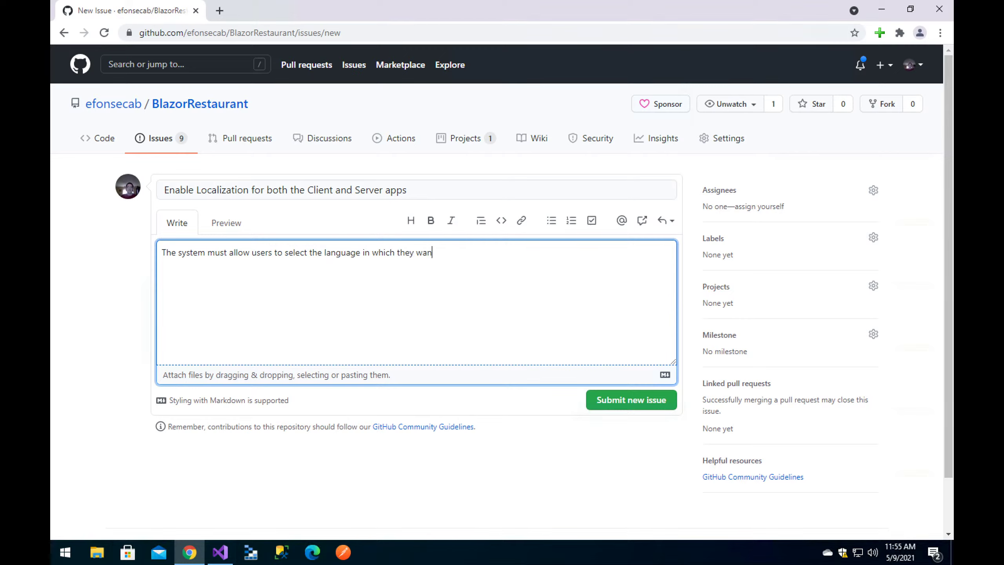
type("t the site to be displayed.")
key("Return")
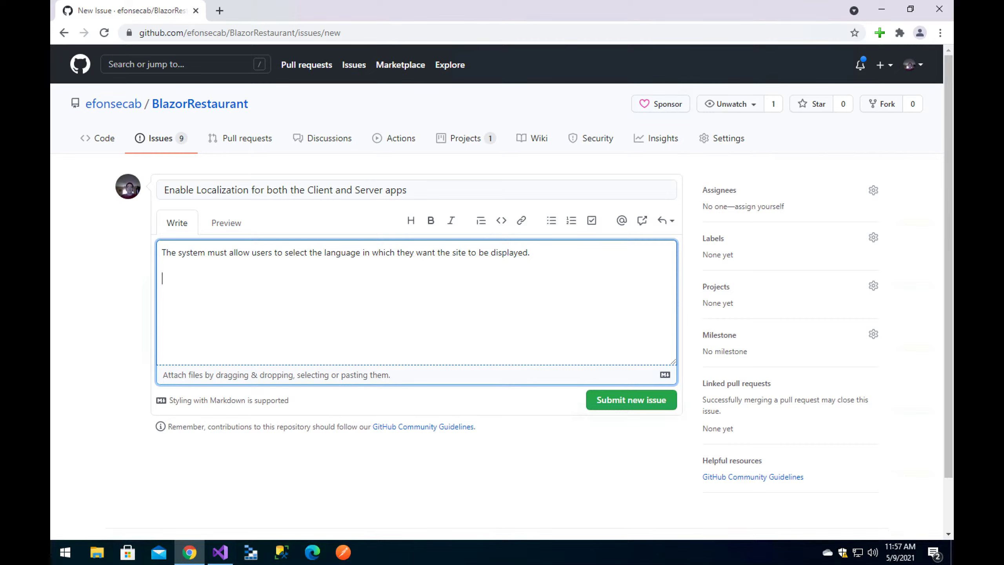
Write that all server-side requests must carry the correct language header for the user's selected language.
type("The")
key("BackSpace")
key("BackSpace")
key("BackSpace")
type("Allow")
key("BackSpace")
key("BackSpace")
key("BackSpace")
key("BackSpace")
type("Make us")
key("BackSpace")
type("sure the S")
key("BackSpace")
type("ser")
key("BackSpace")
key("BackSpace")
key("BackSpace")
key("BackSpace")
key("BackSpace")
key("BackSpace")
key("BackSpace")
type("all of the requestes to the s")
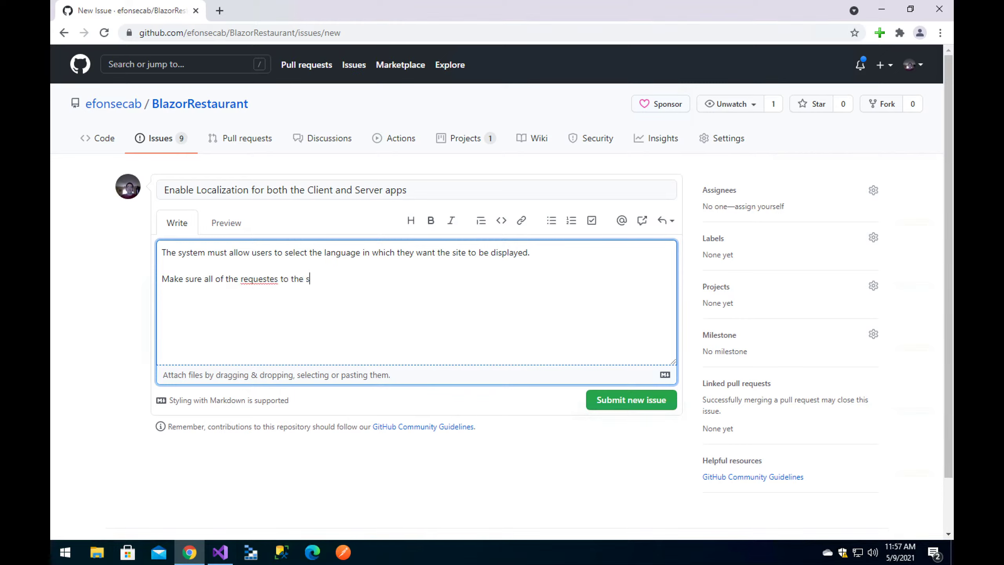
type("erver side, have the languag")
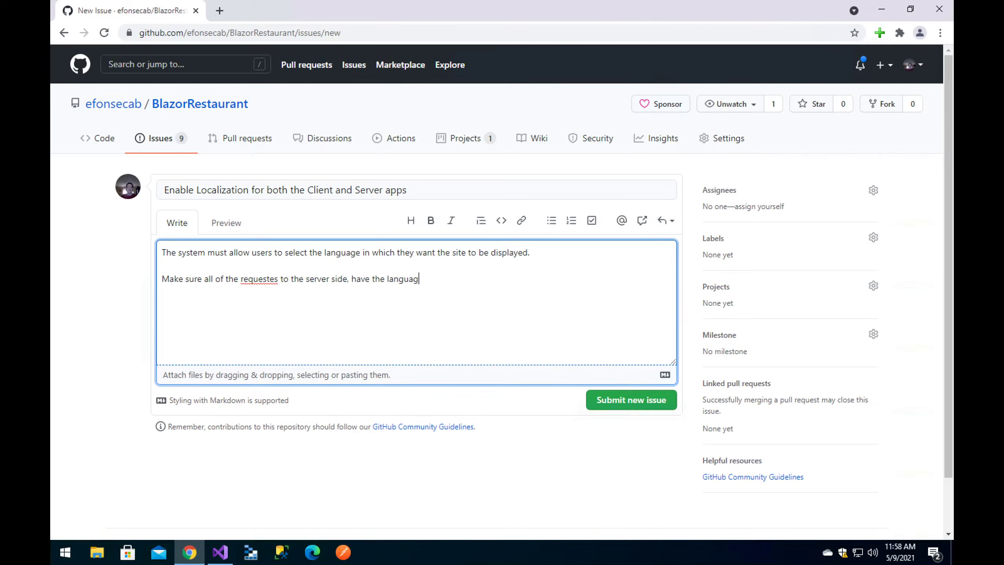
key("BackSpace")
key("BackSpace")
key("BackSpace")
key("BackSpace")
key("BackSpace")
key("BackSpace")
key("BackSpace")
type("correct langauge header, co")
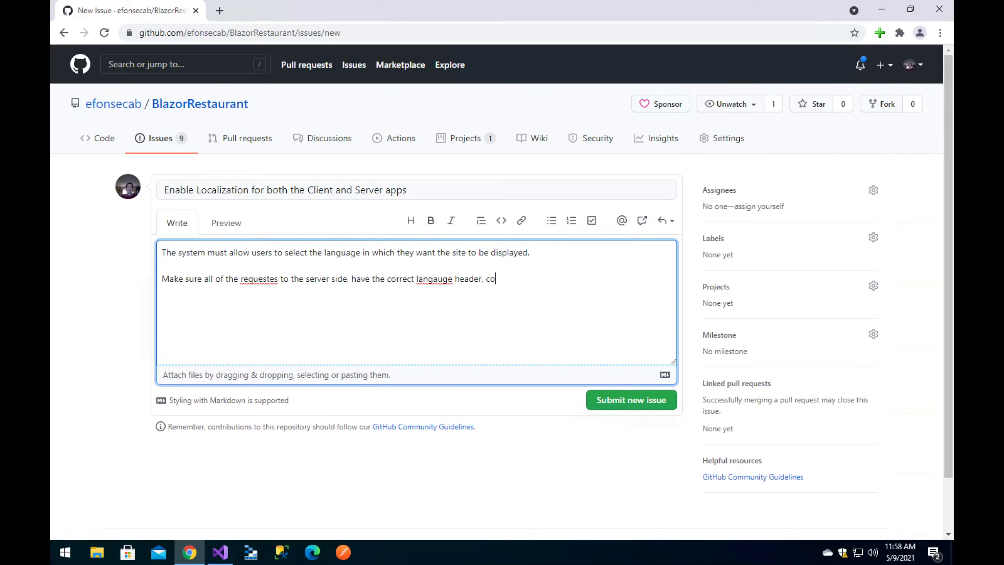
type("rresponding to the user s")
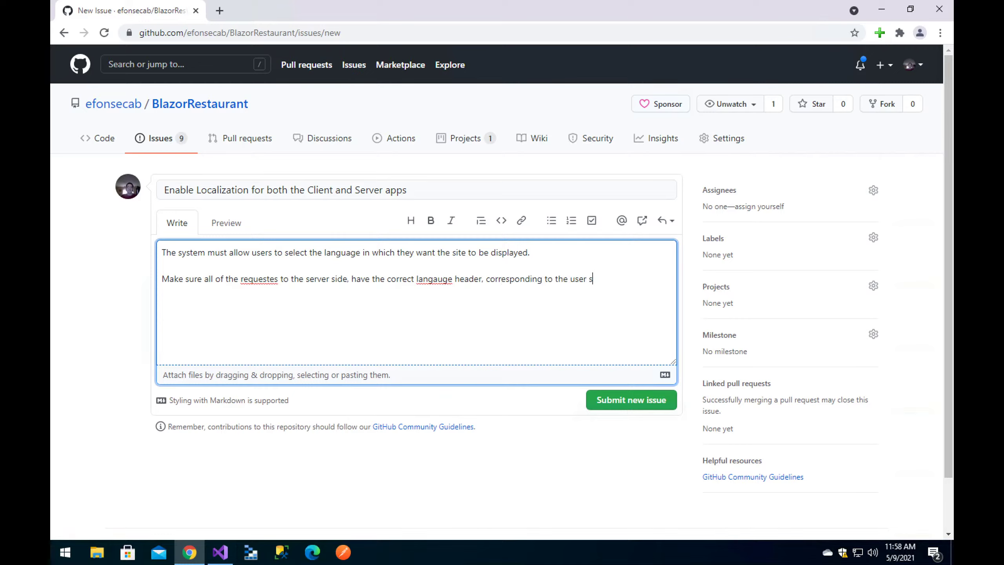
type("elected language.")
key("BackSpace")
key("BackSpace")
type("ua")
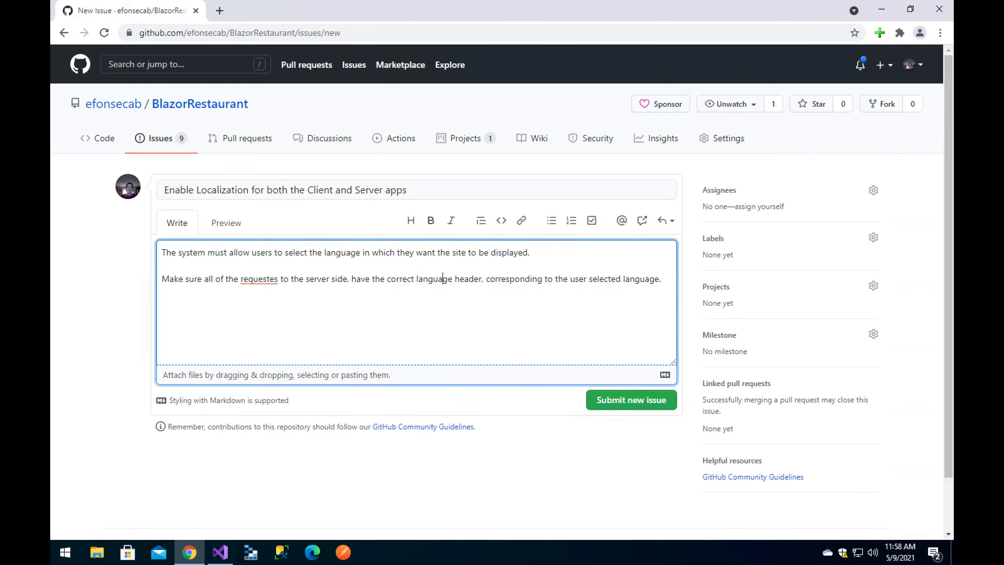
Correct 'requestes' to 'requests' and begin 'Make sure the server side changes the'.
left_click(162, 278)
key("Right")
key("Right")
key("Right")
key("Right")
key("Right")
key("Right")
key("Right")
key("Right")
key("Right")
key("Right")
key("Right")
key("Right")
key("Right")
key("Right")
key("Right")
key("Right")
key("Right")
key("BackSpace")
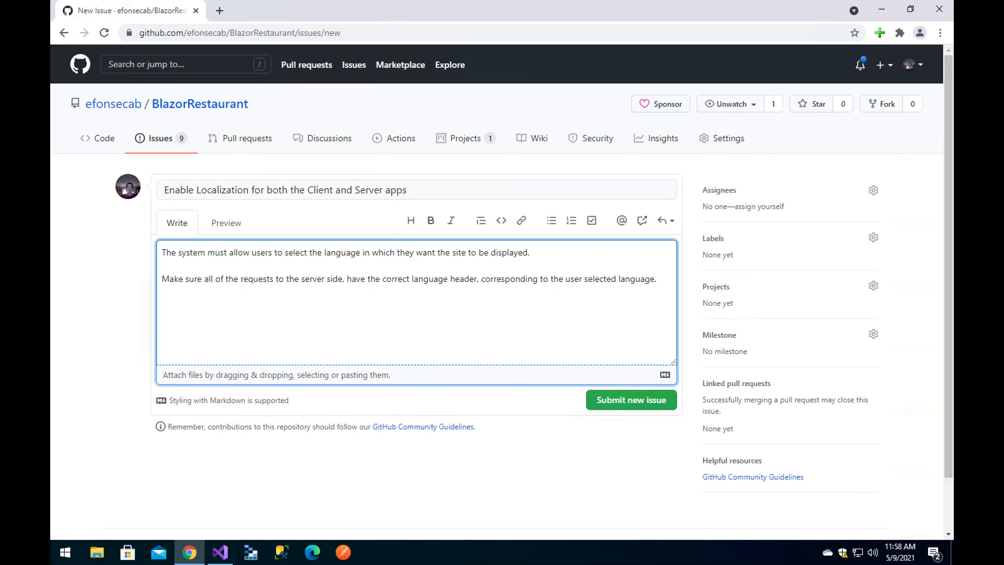
type("MAke u")
key("BackSpace")
key("BackSpace")
key("BackSpace")
type("ake sure the server side changes the")
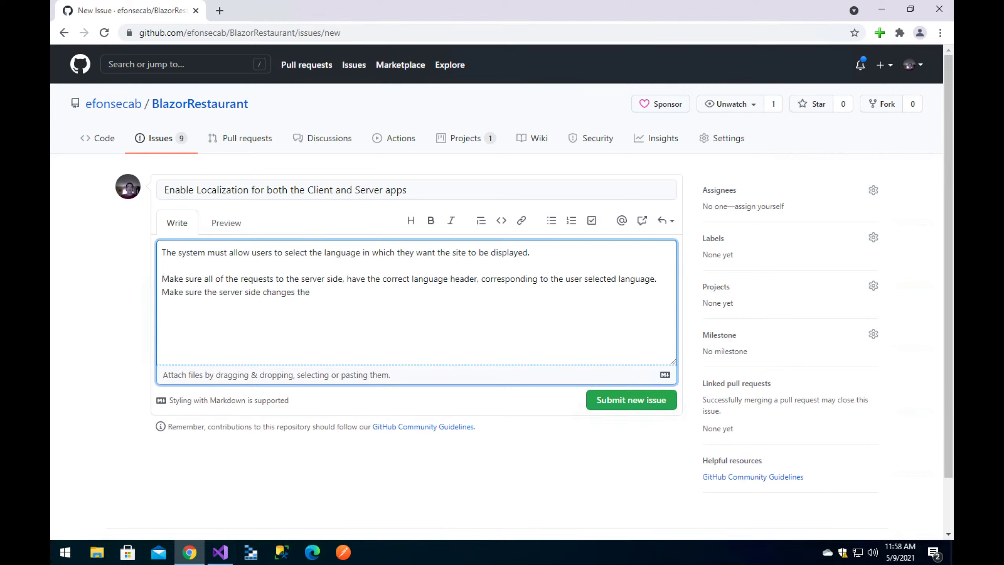
Finish the thread-culture sentence and add a line that server API text data returns in the user's language.
type("thread culture to the culture/language selece")
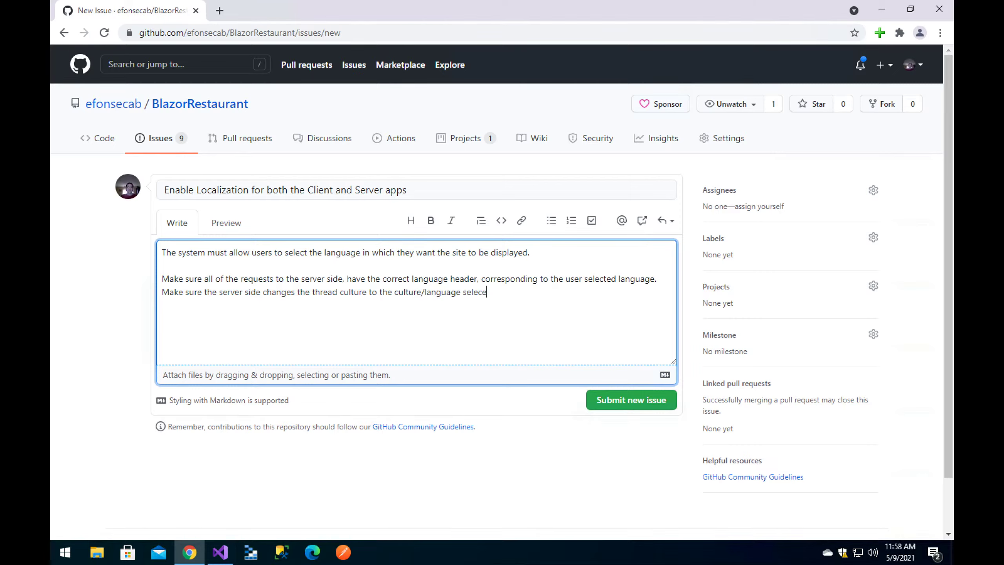
key("BackSpace")
type("ted by the user in the client-side application")
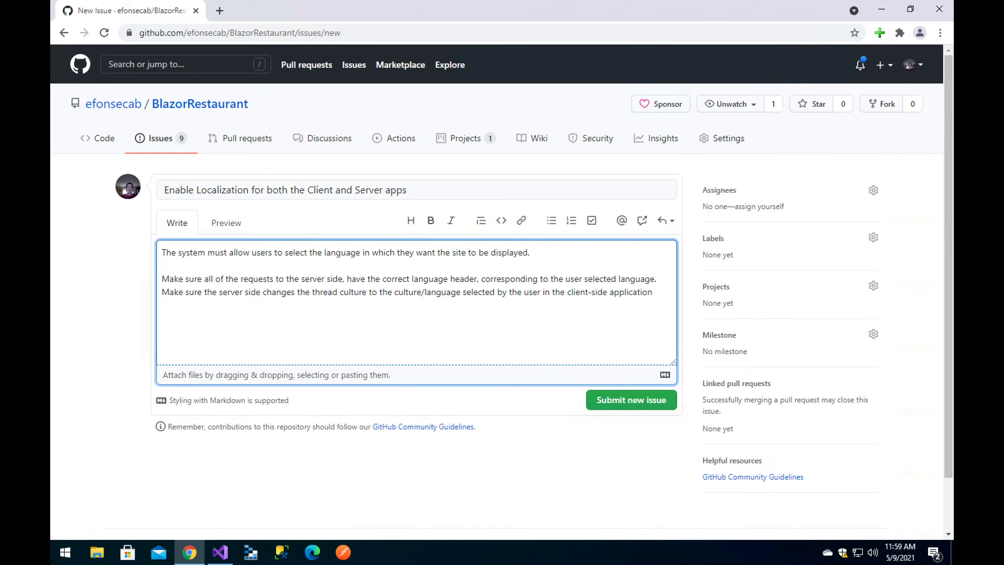
type(".")
key("Return")
type("Make sure all of the text-date is re")
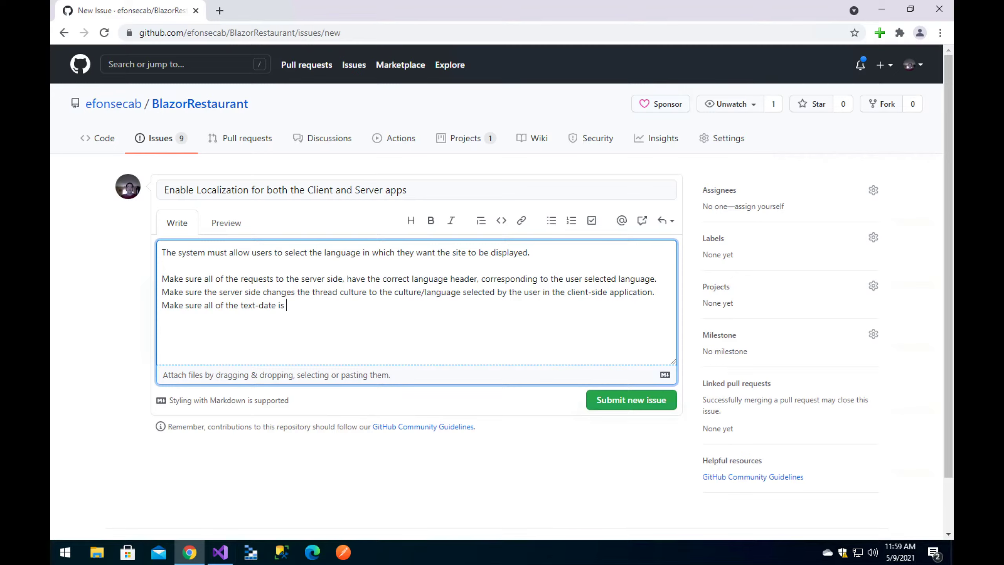
type("turned in the language se")
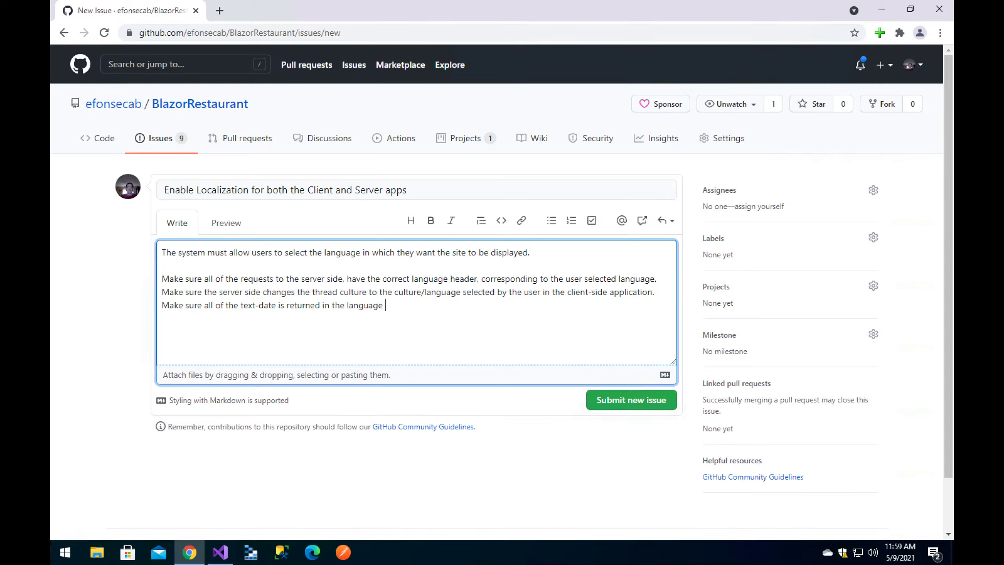
type("lected by the user.")
key("BackSpace")
key("BackSpace")
key("BackSpace")
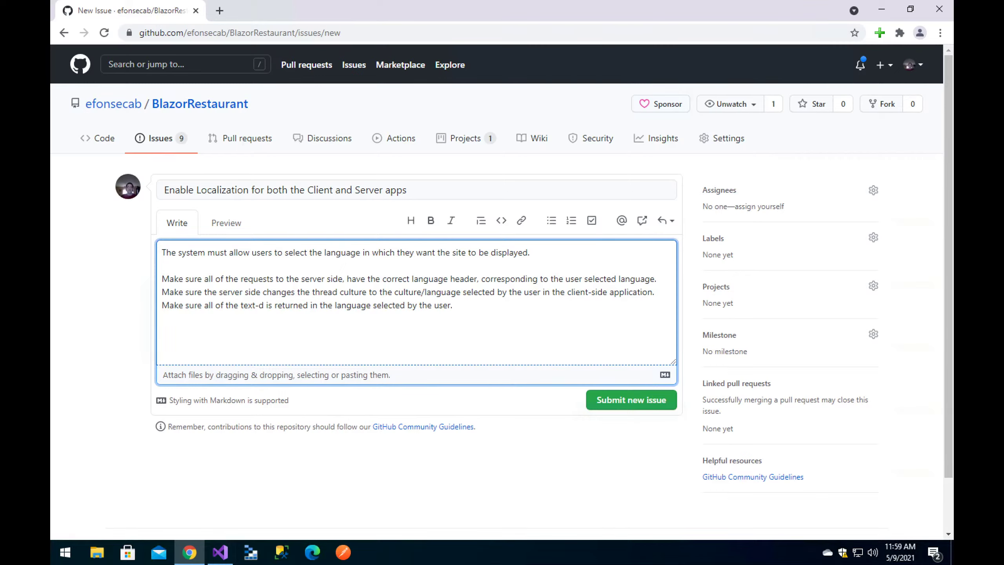
key("BackSpace")
key("BackSpace")
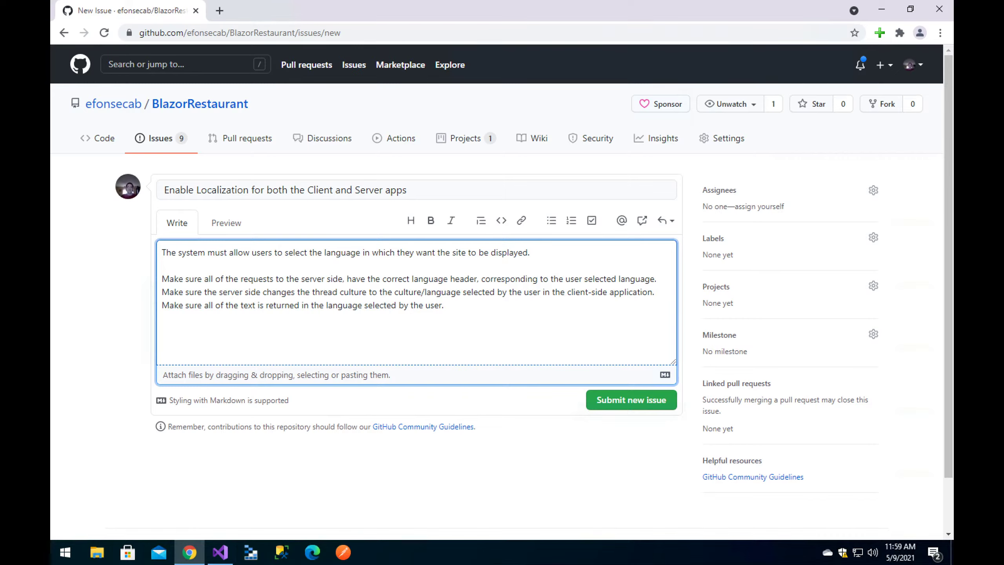
type("data")
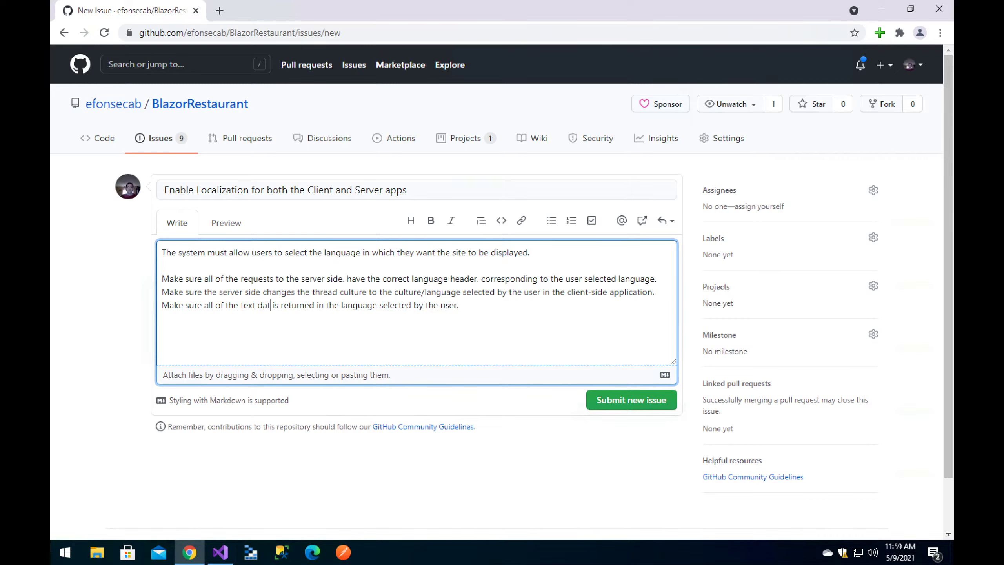
type(" from the se")
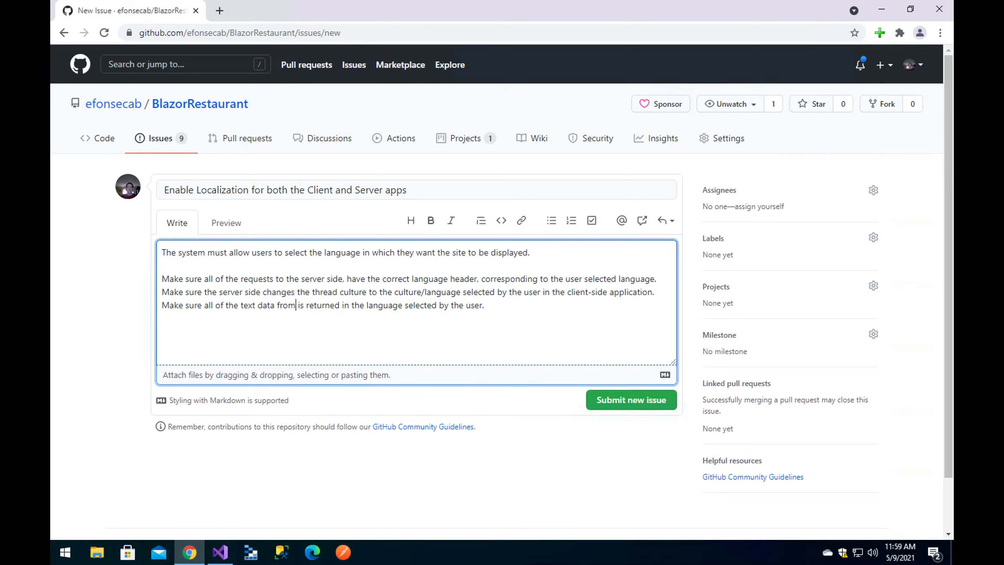
type("rver api")
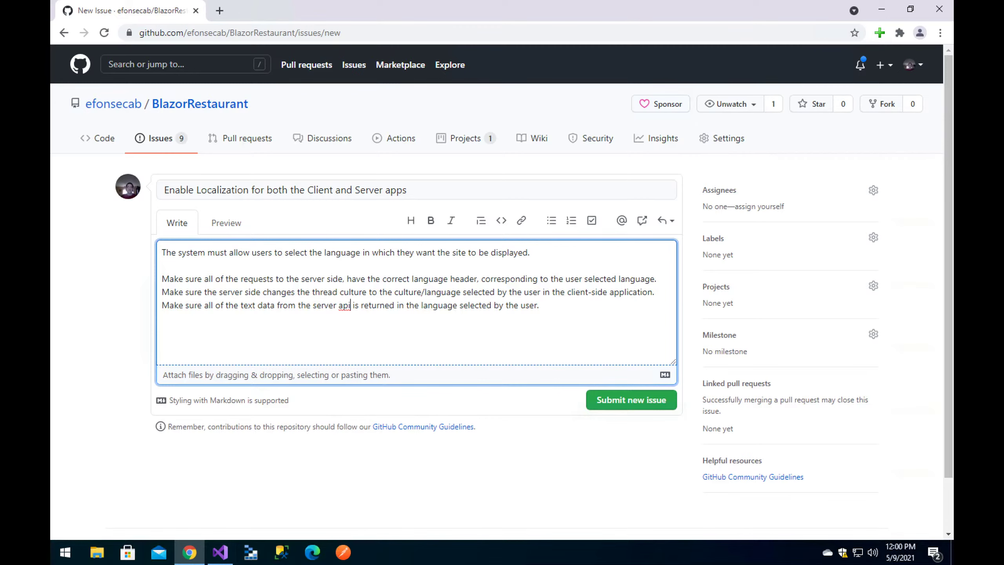
Submit the localization issue as #90, then return to the BlazorRestaurant repository page.
left_click(632, 399)
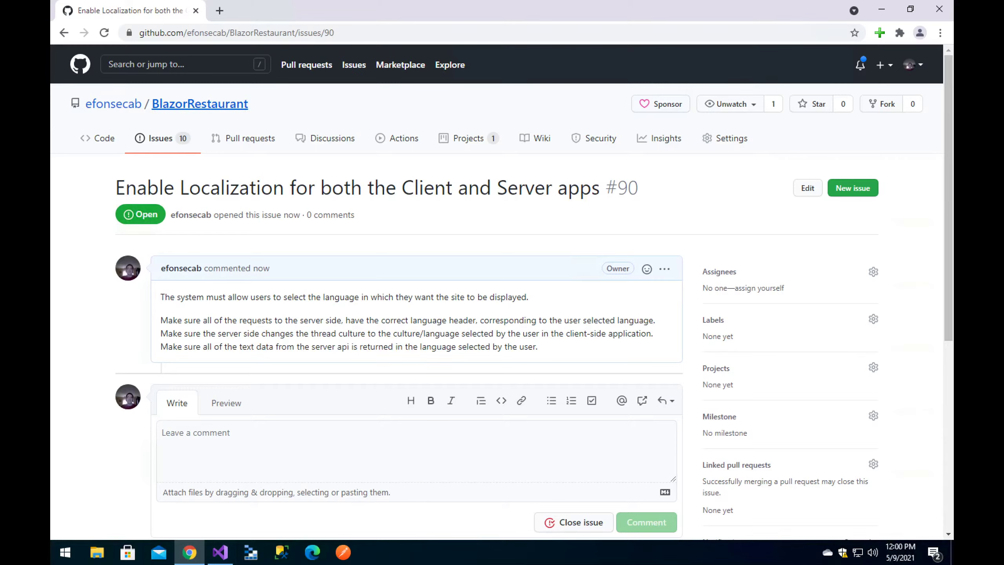
left_click(199, 103)
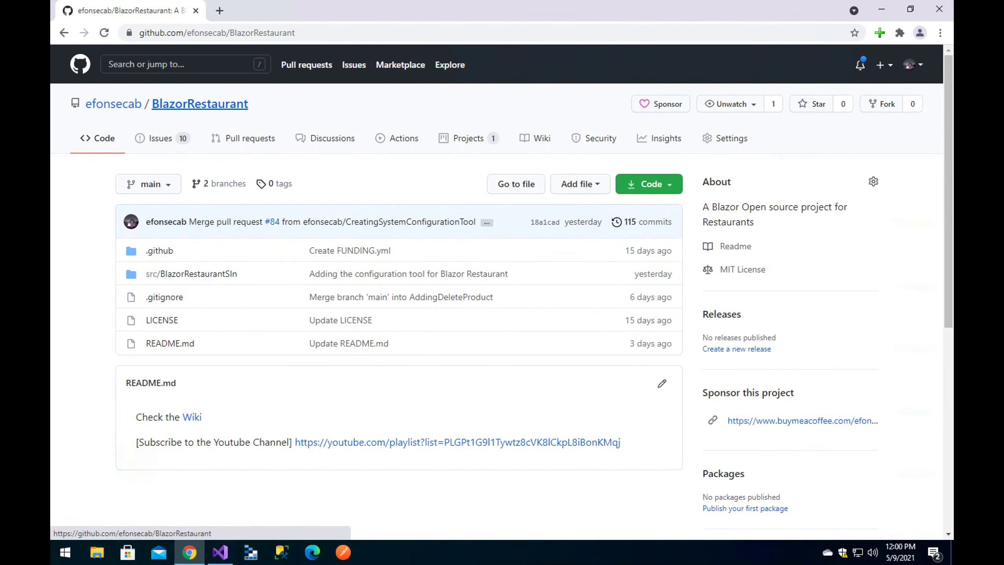
Open the BlazorRestaurant Issues list, with issue #90 at the top.
left_click(160, 138)
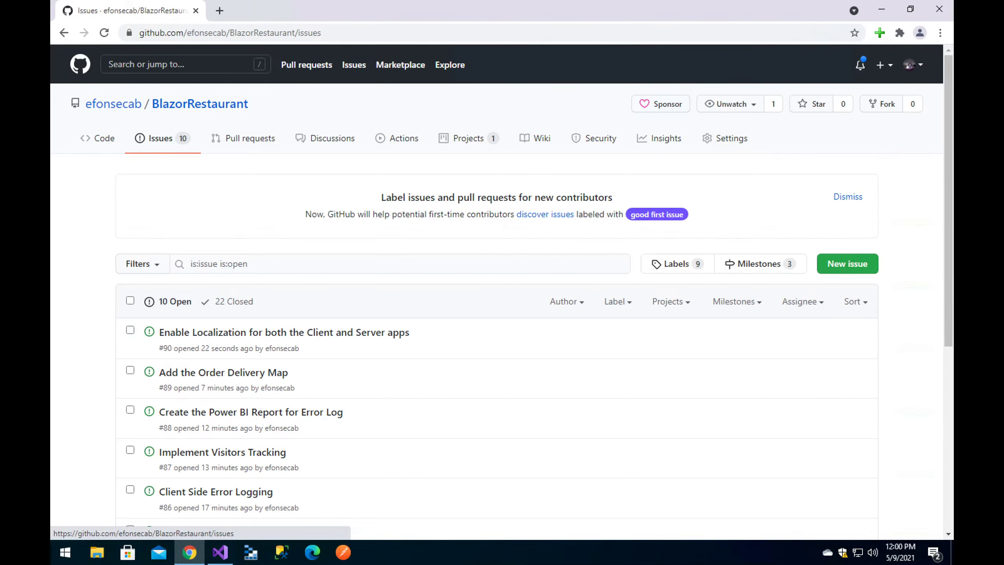
Use the c shortcut to open a blank BlazorRestaurant new-issue form.
key("c")
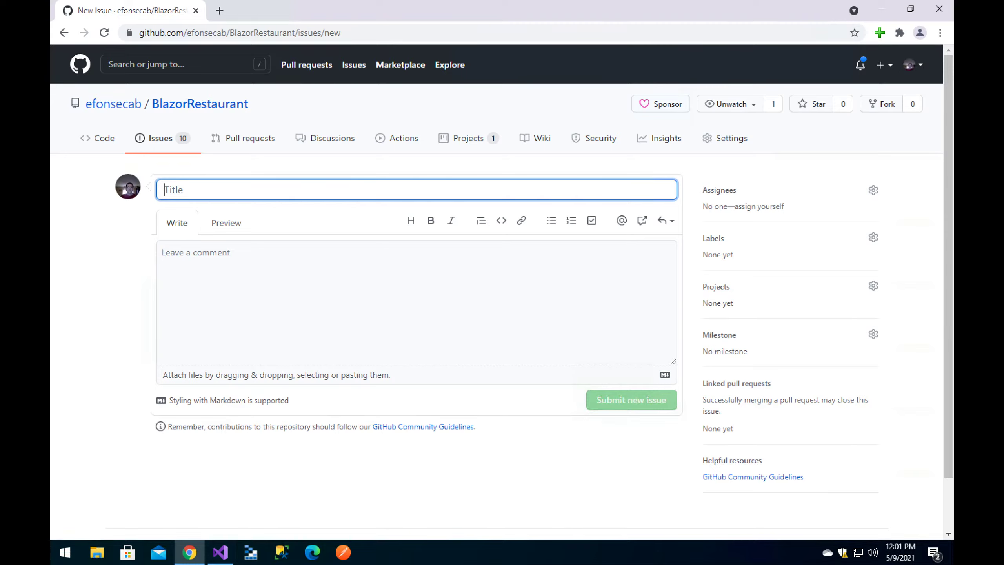
Title the issue 'Add Product Types menu items in the landing/home page' and submit it without a description.
type("Add Produ")
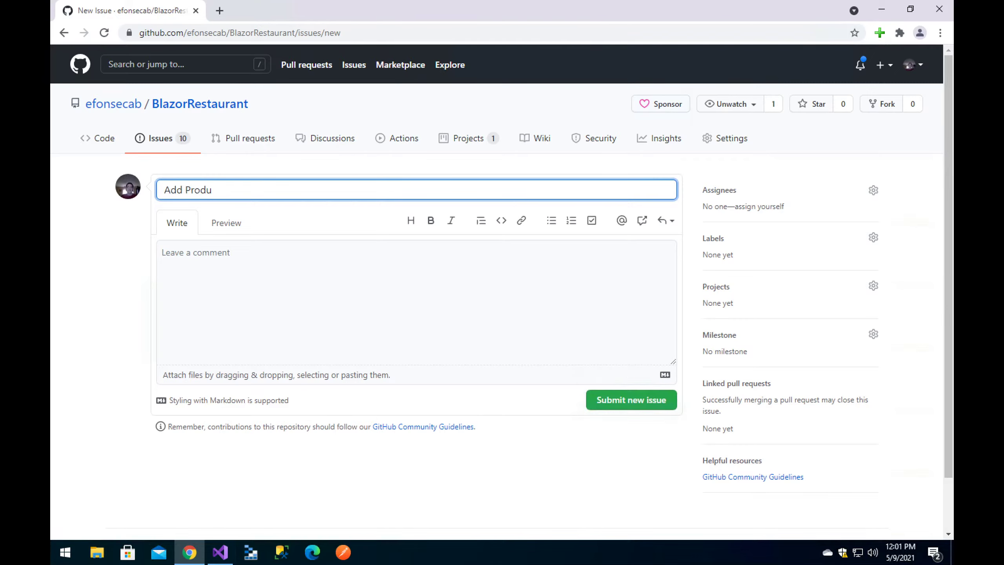
type("ct")
type("'s Type")
key("BackSpace")
key("BackSpace")
key("BackSpace")
key("BackSpace")
key("BackSpace")
key("BackSpace")
key("BackSpace")
type("Types enu it")
key("BackSpace")
key("BackSpace")
key("BackSpace")
key("BackSpace")
key("BackSpace")
key("BackSpace")
type("menu items in the landi")
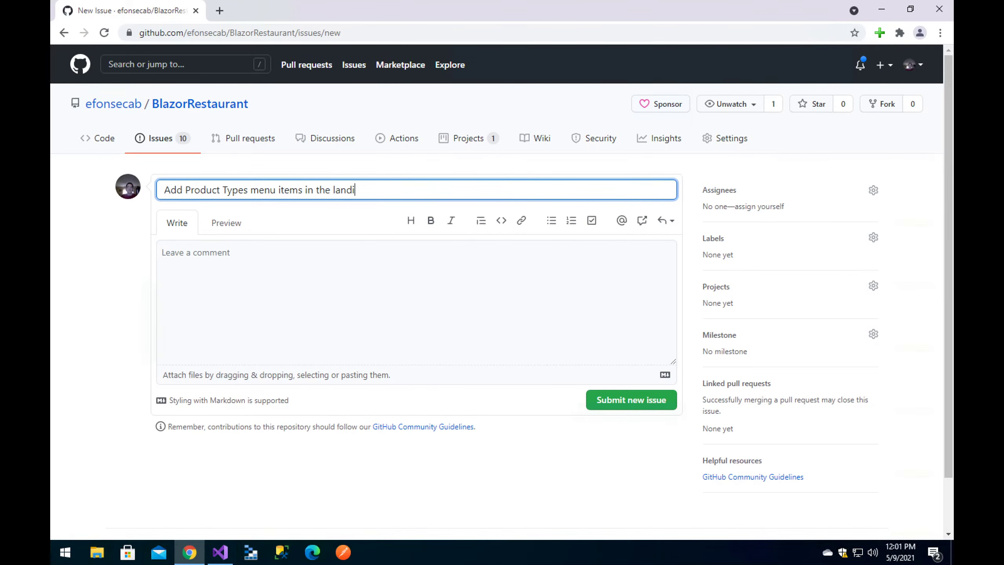
type("ng/home page")
key("Return")
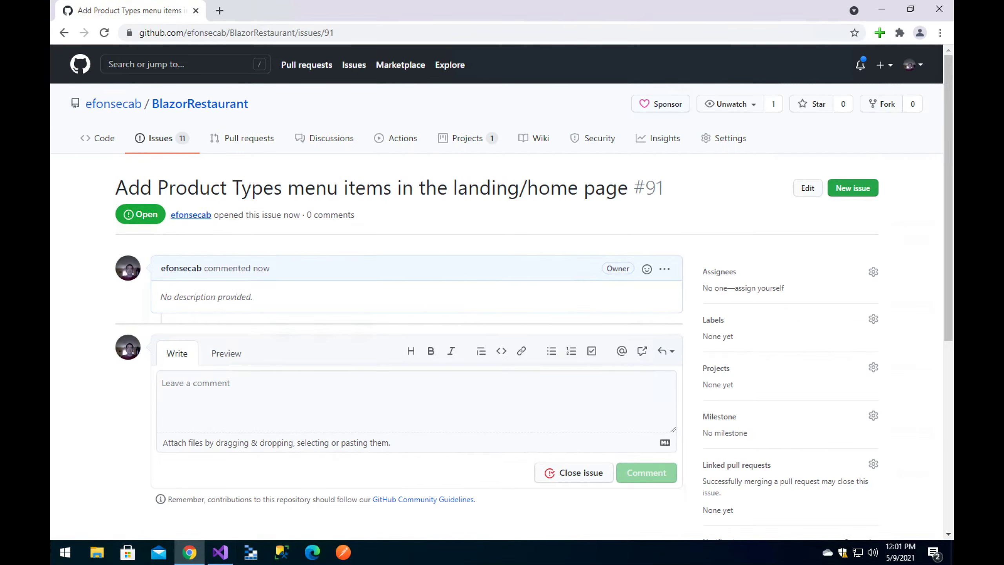
Return to the Issues list, now showing 11 open issues with #91 first.
left_click(160, 138)
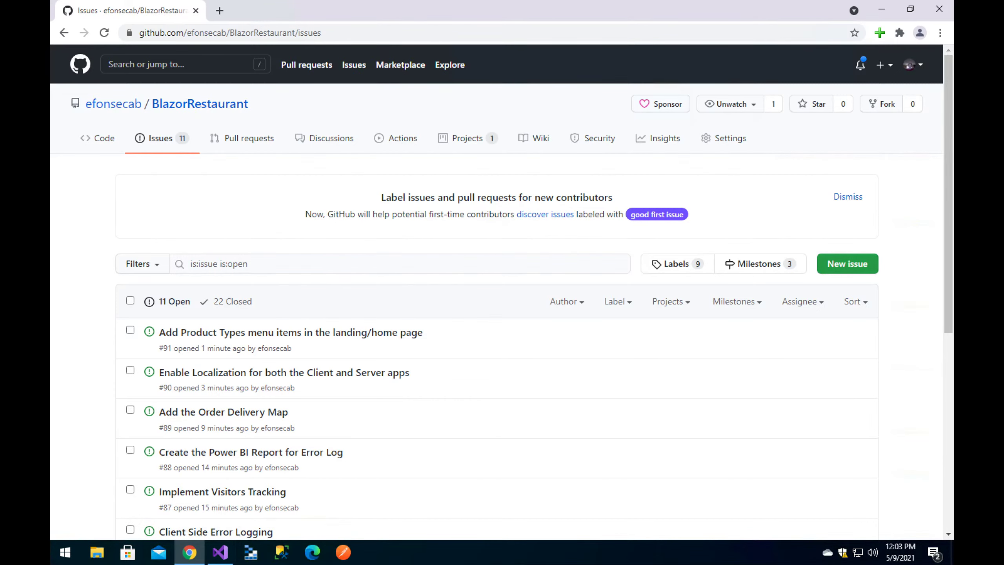
Open a new issue and title it 'Add point system for users'.
key("c")
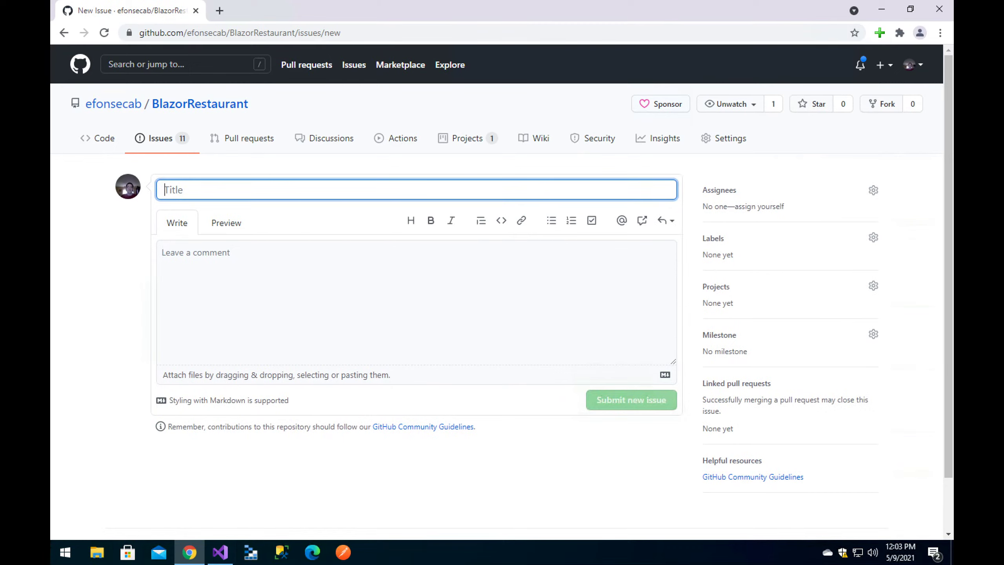
type("c")
key("BackSpace")
type("Add p")
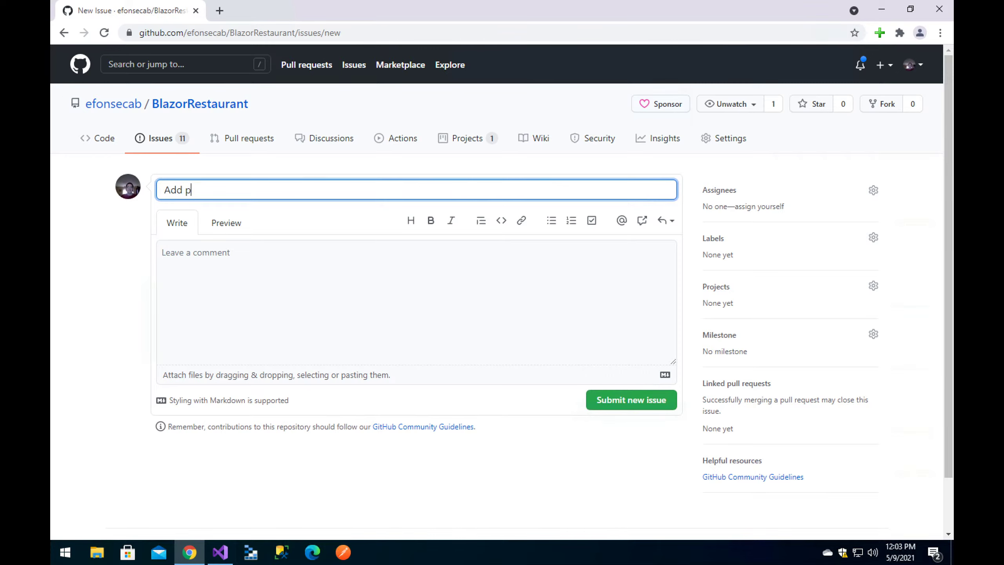
type("oint system for users")
Start the description with 'System must have a points-based'.
key("Tab")
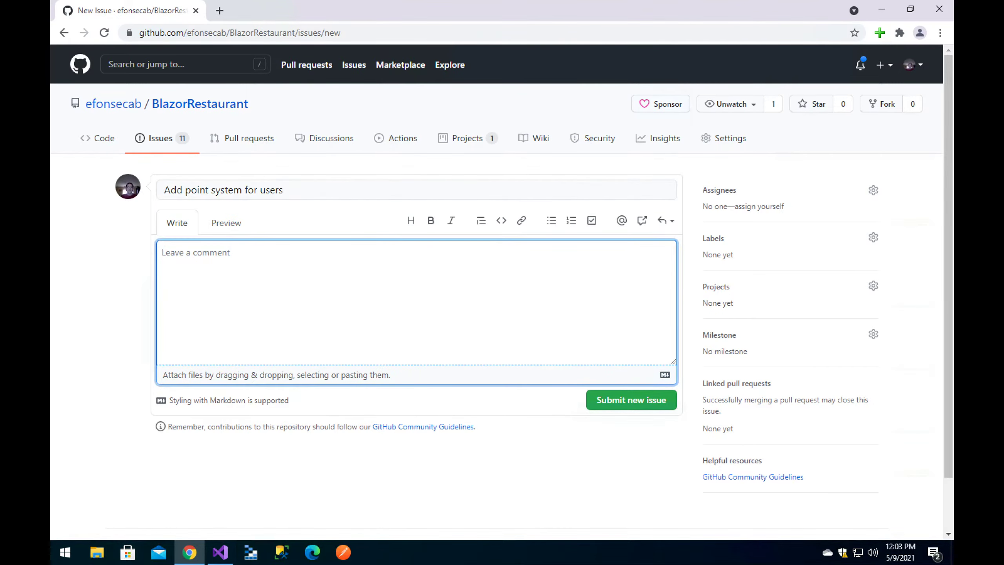
type("Supe")
key("BackSpace")
key("BackSpace")
key("BackSpace")
key("BackSpace")
type("System ")
type("must have a ")
type("ppo")
type("int")
key("BackSpace")
key("BackSpace")
key("BackSpace")
key("BackSpace")
key("BackSpace")
type("oin")
key("BackSpace")
key("BackSpace")
key("BackSpace")
type("oints-based")
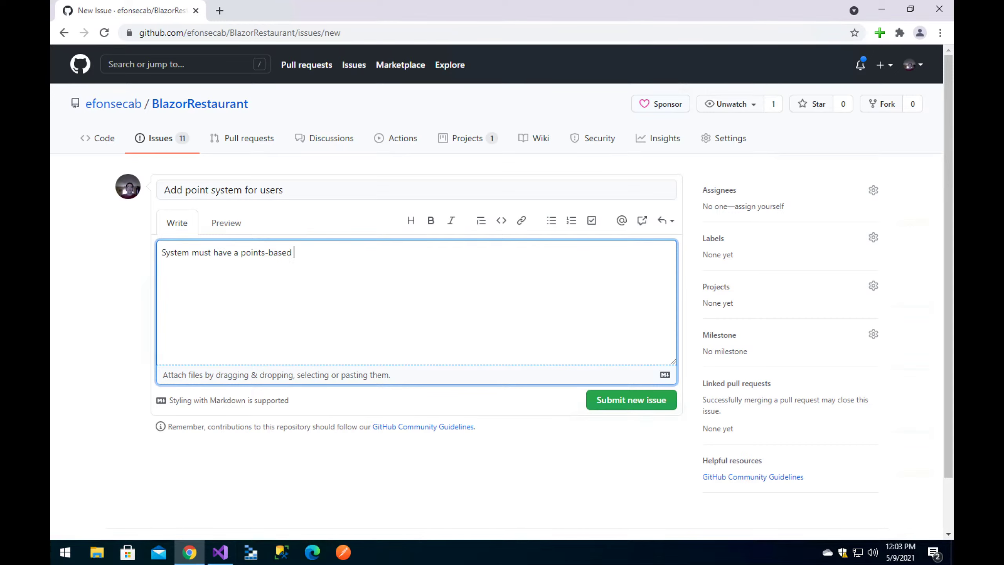
Replace the description with 'Allow for a points-based system.' and 'The points will be exchangeable for discounts in orders.'.
key("ctrl+a")
key("BackSpace")
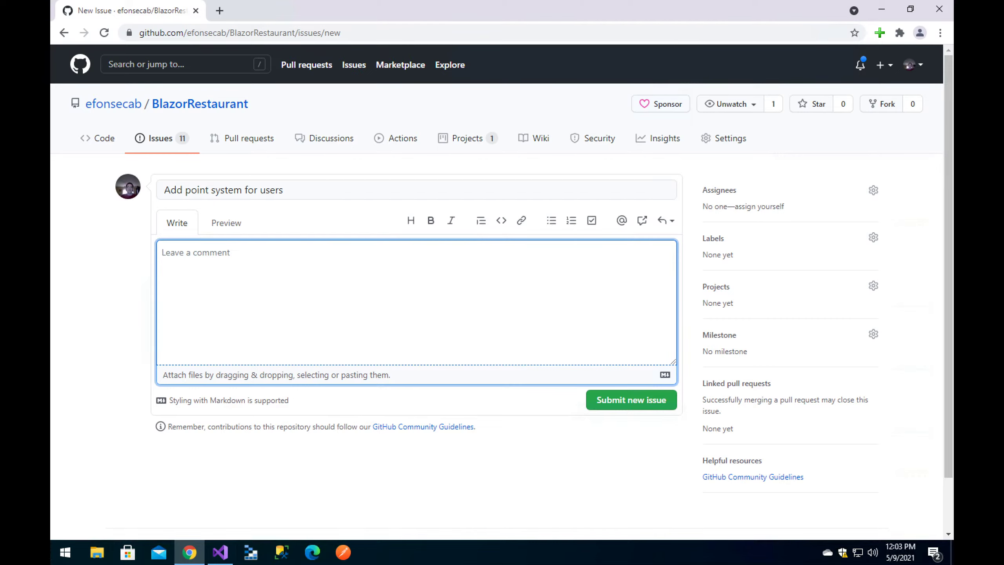
type("Allow for a point-sbased s")
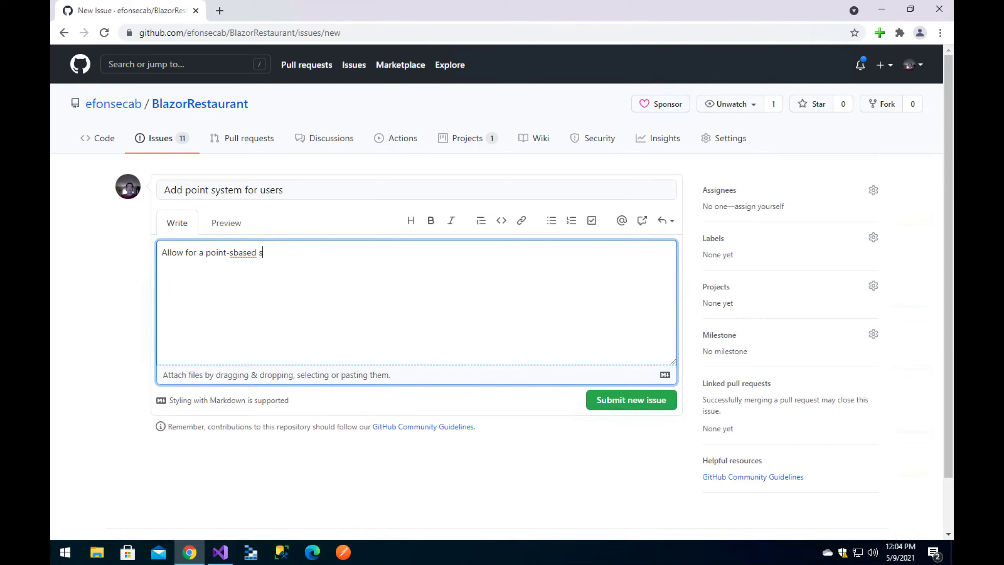
type("ystem")
key("Left")
key("BackSpace")
key("Right")
type("s")
key("End")
type(".")
key("Return")
type("The points will be exchan")
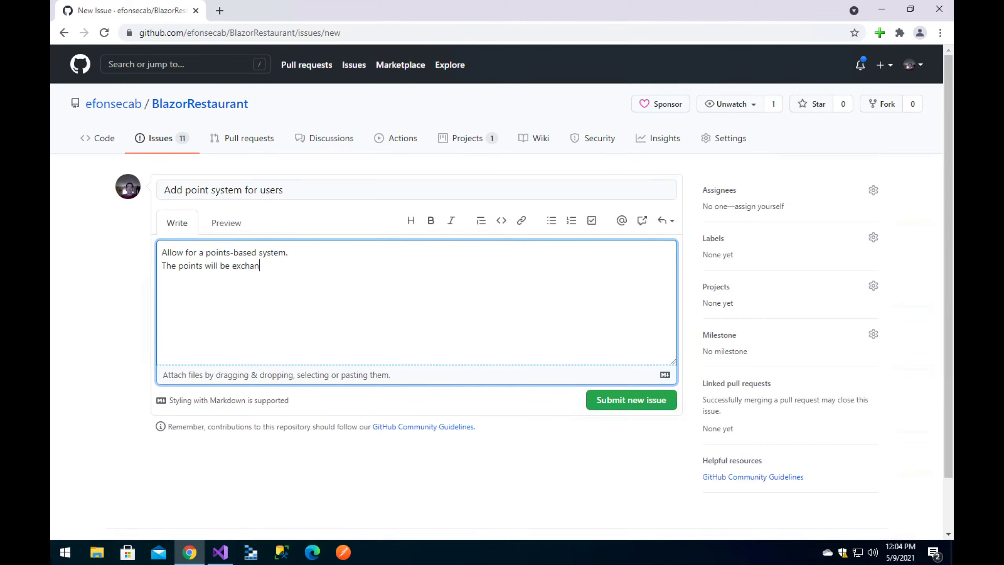
type("geable for discounts in orders.")
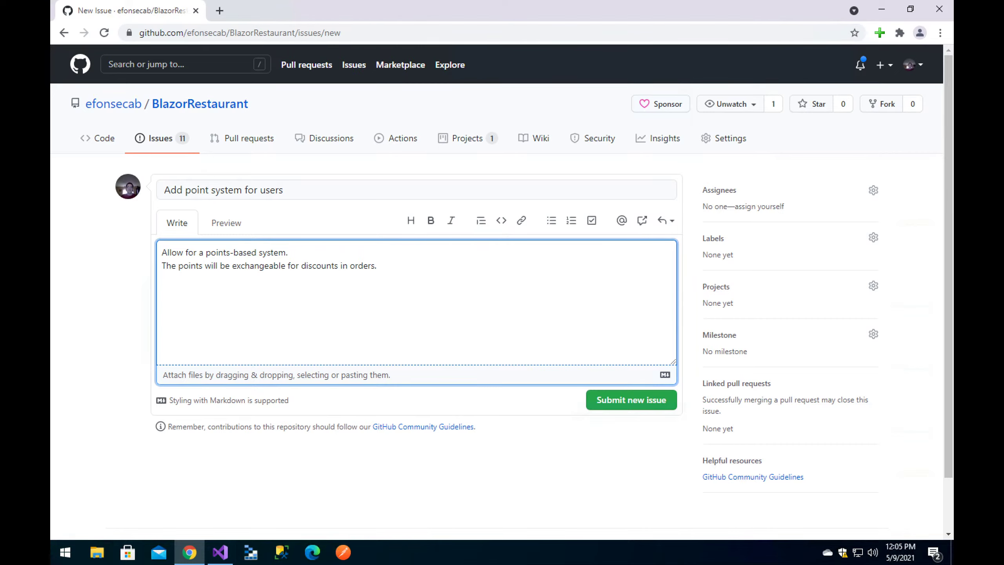
Add the line 'Use a x10 rate for exchanging points.'.
type("Use a x10 rate for exchanging")
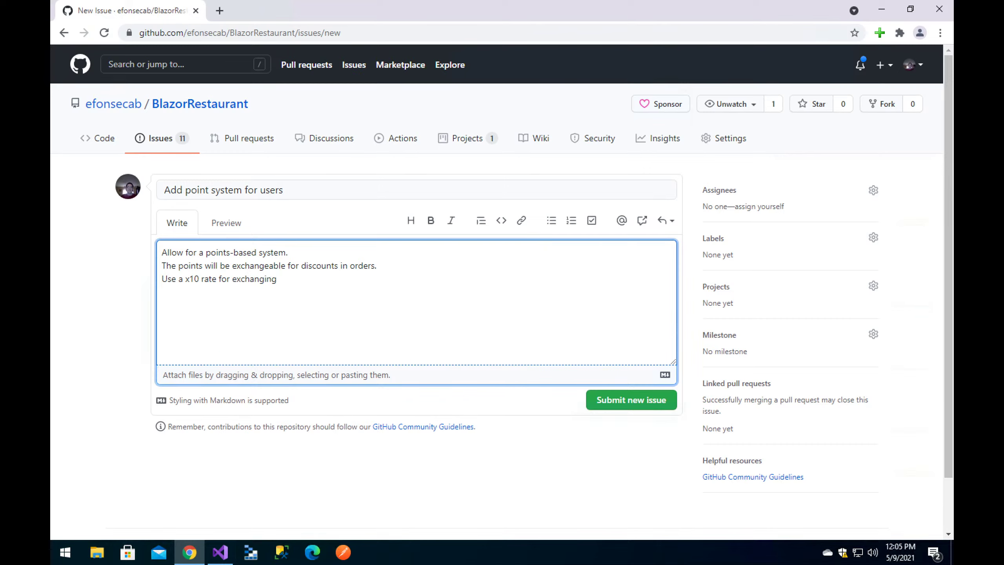
type("orders")
key("BackSpace")
key("BackSpace")
key("BackSpace")
key("BackSpace")
key("BackSpace")
key("BackSpace")
type("points.")
Add that points expire every 6 months, on June 1 and December 1st, and submit issue #92.
type("The poi")
type("nts must be us")
type("ed")
key("BackSpace")
key("BackSpace")
key("BackSpace")
key("BackSpace")
key("BackSpace")
key("BackSpace")
key("BackSpace")
key("BackSpace")
key("BackSpace")
key("BackSpace")
key("BackSpace")
key("BackSpace")
key("BackSpace")
key("BackSpace")
key("BackSpace")
key("BackSpace")
key("BackSpace")
type("ints will")
key("BackSpace")
type("must expire every")
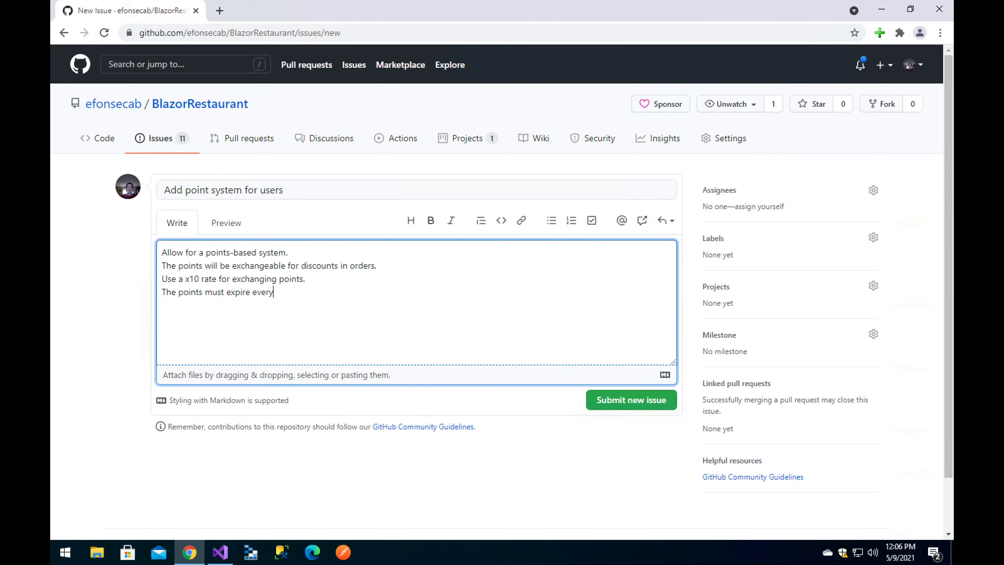
type(" 6 months.")
key("BackSpace")
type(", static datetime. June")
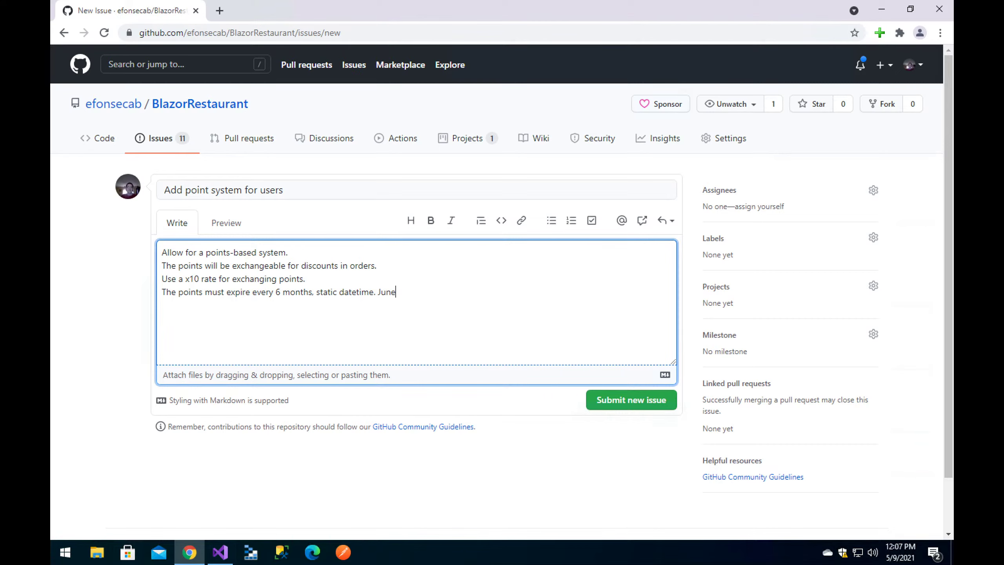
type(" 1, every year. December 1st every year")
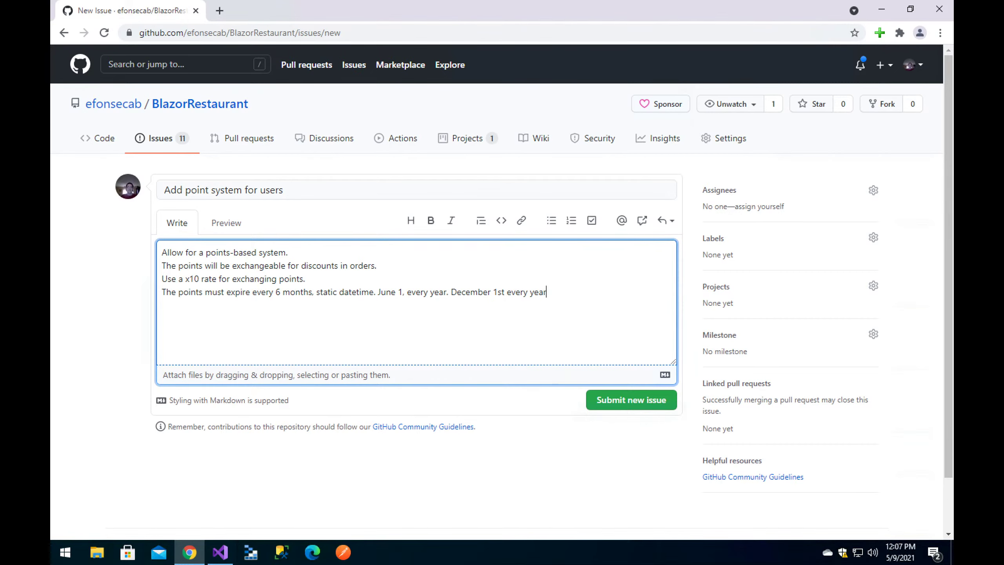
type(".")
key("ctrl+Return")
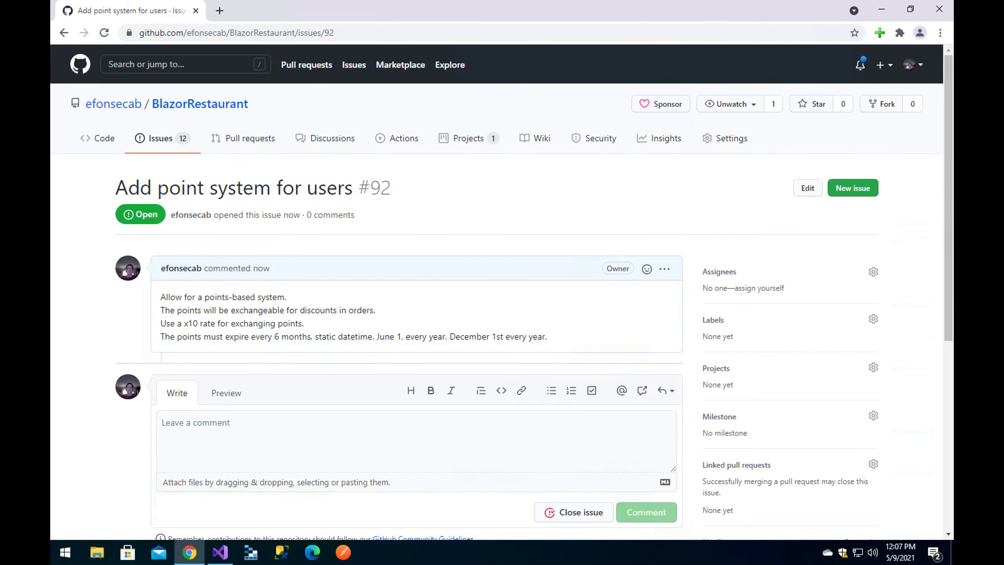